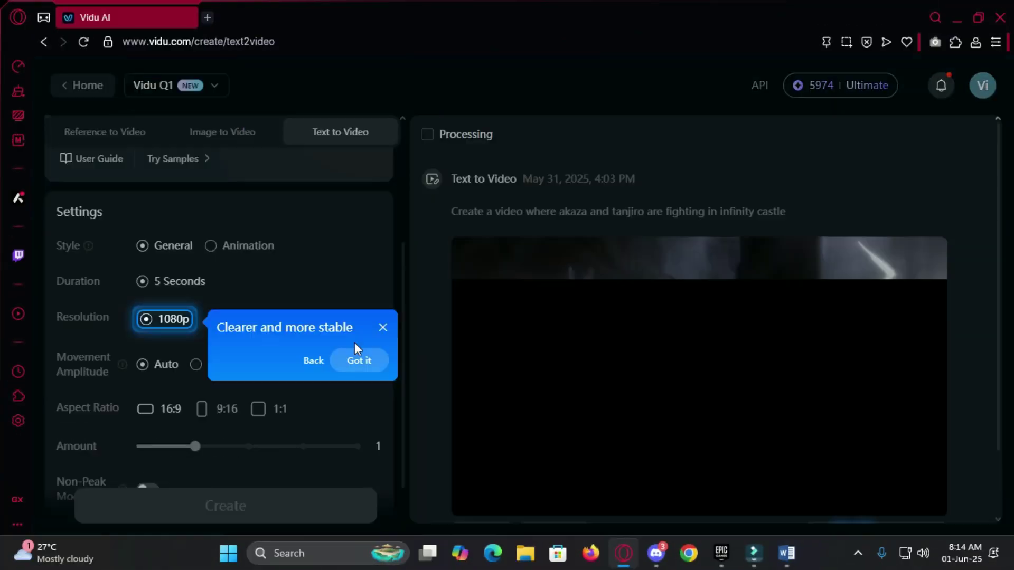
{"action": "scroll", "coordinate": [341, 412], "scroll_direction": "up", "scroll_amount": 3}
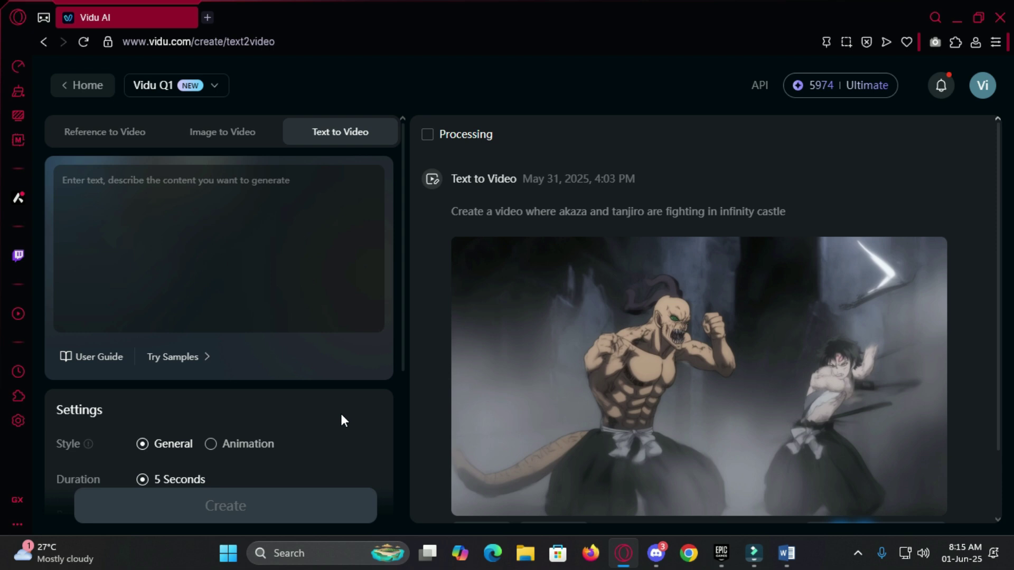
Queue a 1080p image-to-video generation from the uploaded lion picture
{"action": "left_click", "coordinate": [265, 503]}
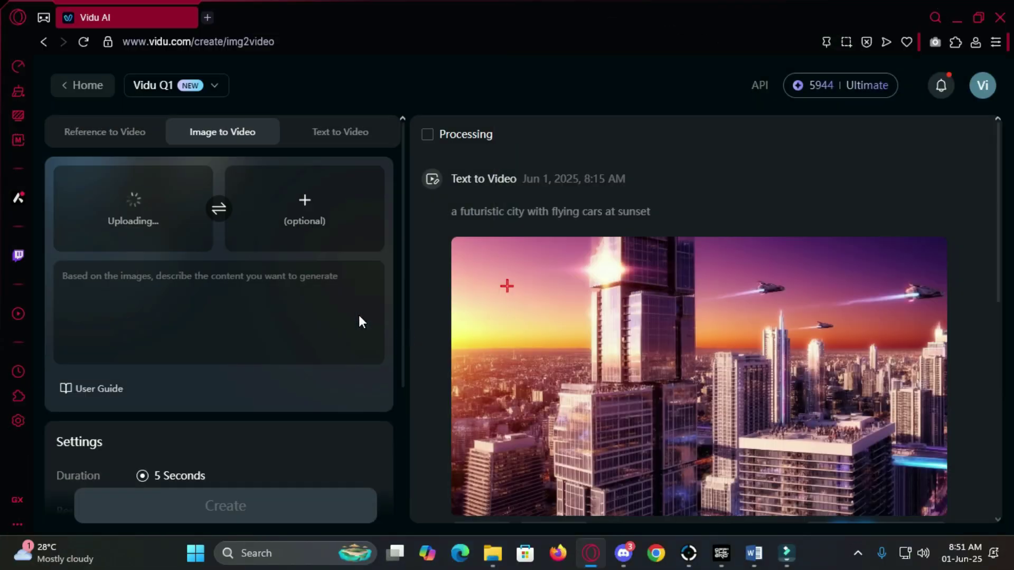
{"action": "scroll", "coordinate": [358, 315], "scroll_direction": "down", "scroll_amount": 3}
Queue the lion video, then pick the three cartoon dog images for upload
{"action": "left_click", "coordinate": [239, 507]}
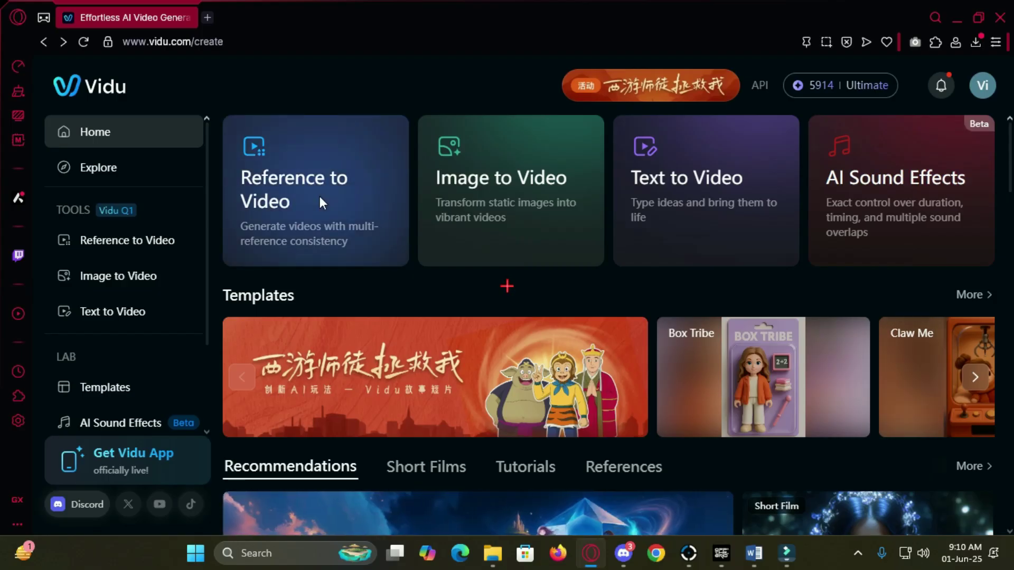
{"action": "left_click", "coordinate": [320, 196]}
Upload the three dog images and generate a video from them
{"action": "left_click", "coordinate": [96, 235]}
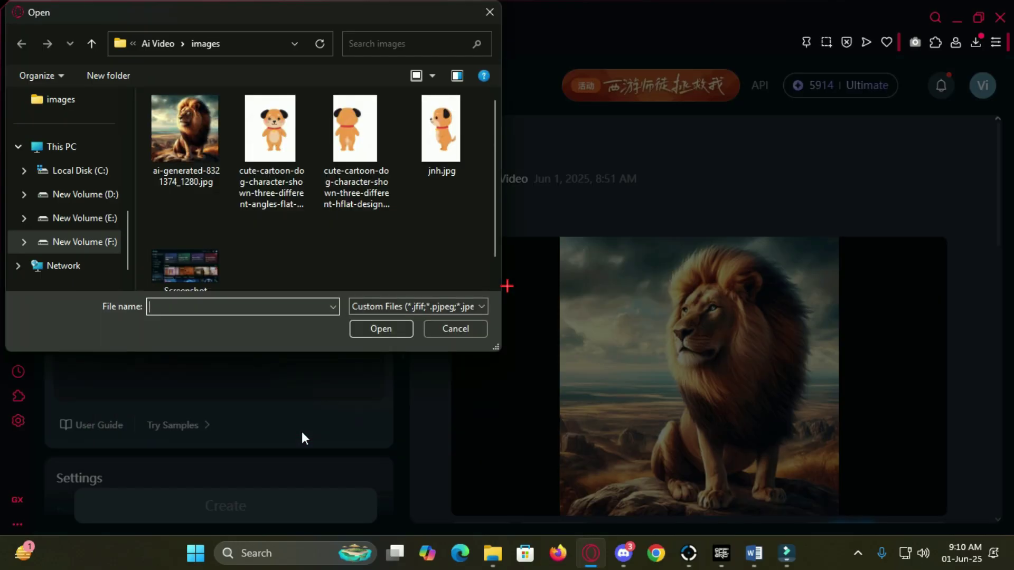
{"action": "left_click", "coordinate": [383, 323]}
{"action": "scroll", "coordinate": [225, 336], "scroll_direction": "down", "scroll_amount": 4}
{"action": "scroll", "coordinate": [186, 267], "scroll_direction": "up", "scroll_amount": 4}
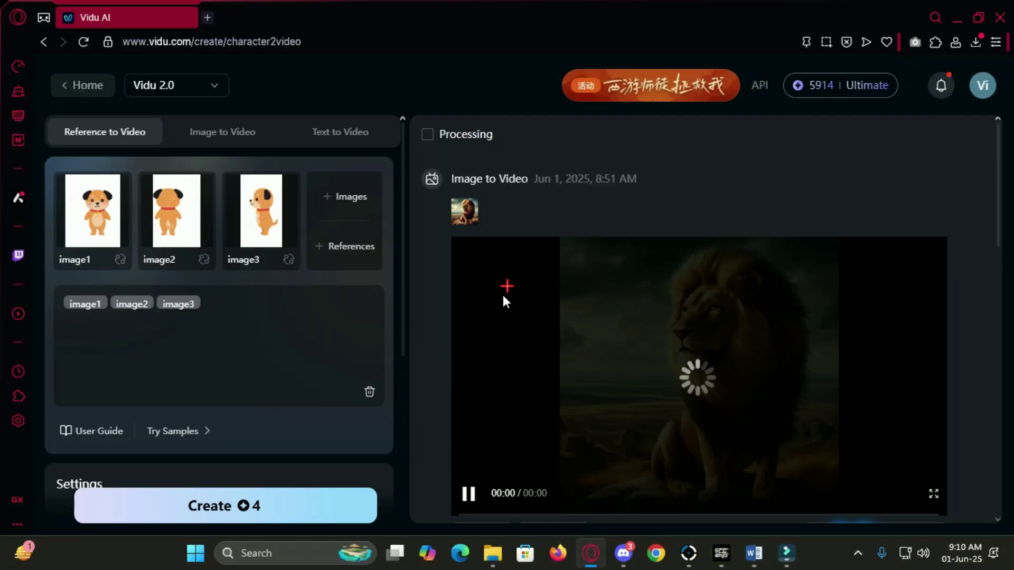
{"action": "scroll", "coordinate": [256, 352], "scroll_direction": "down", "scroll_amount": 2}
{"action": "scroll", "coordinate": [206, 364], "scroll_direction": "up", "scroll_amount": 2}
{"action": "scroll", "coordinate": [206, 364], "scroll_direction": "down", "scroll_amount": 4}
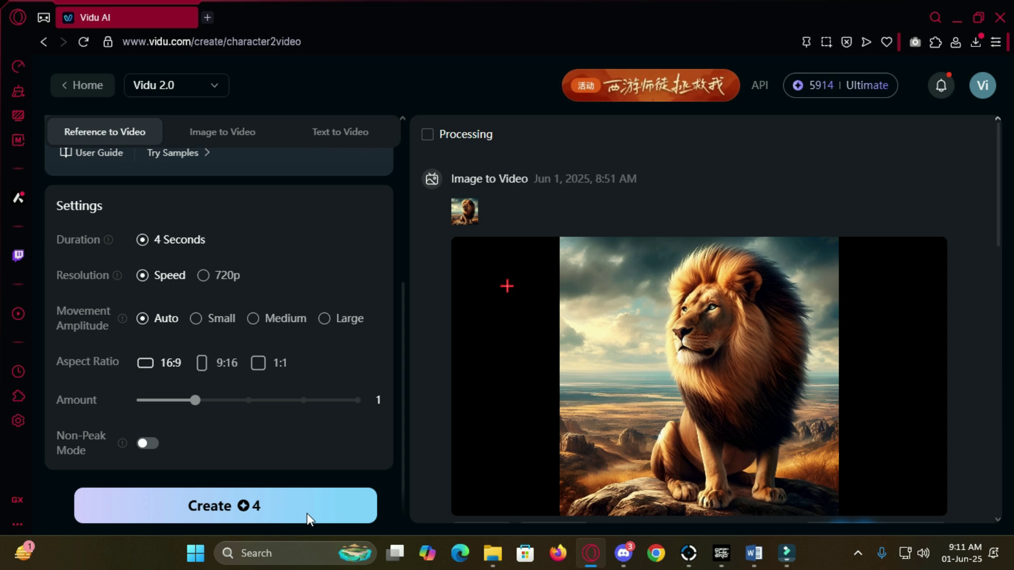
{"action": "left_click", "coordinate": [326, 502]}
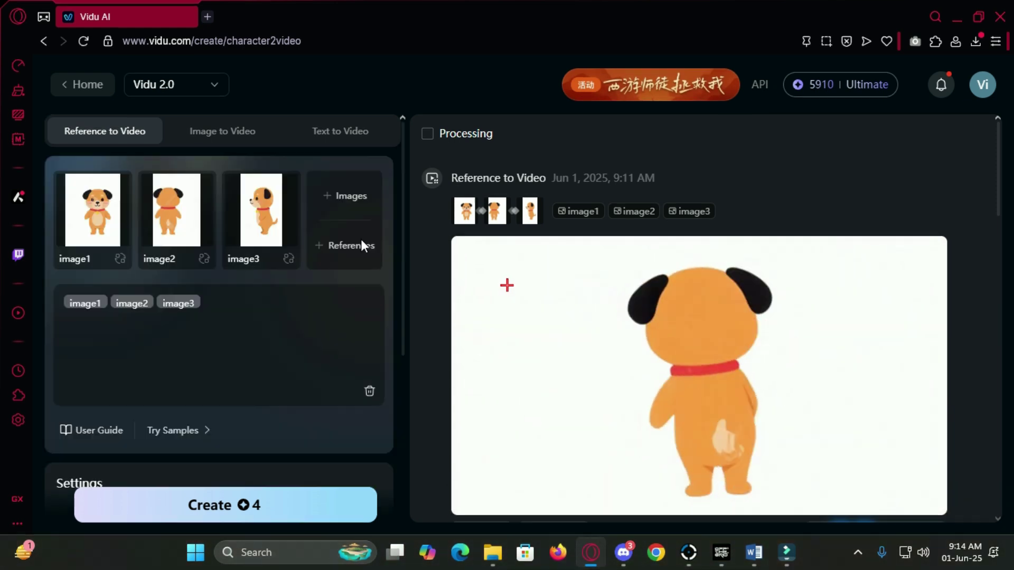
Start a new reference and upload the three dog images into it
{"action": "left_click", "coordinate": [362, 243]}
{"action": "left_click", "coordinate": [365, 208]}
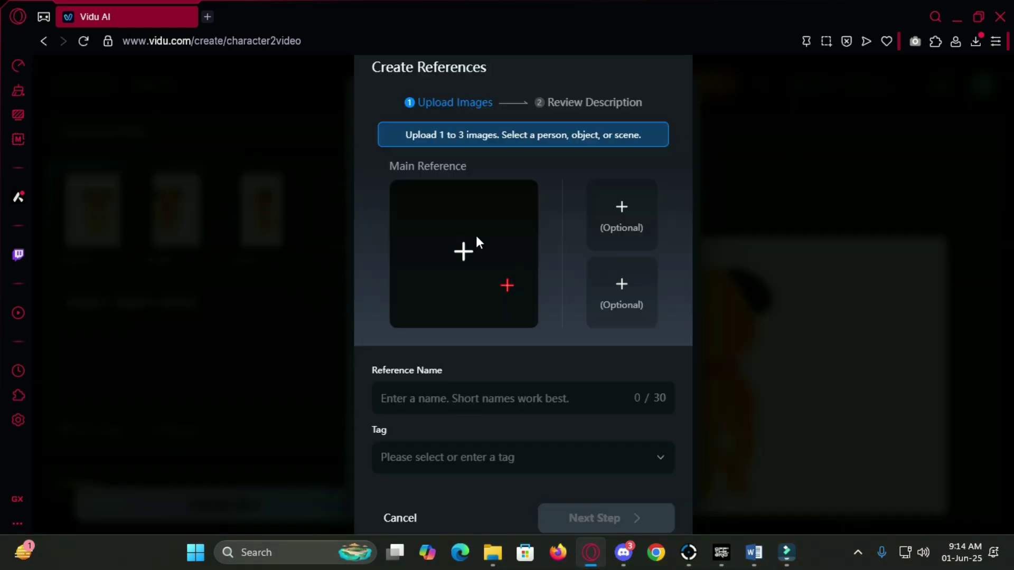
{"action": "left_click", "coordinate": [479, 236]}
{"action": "double_click", "coordinate": [186, 135]}
{"action": "left_click", "coordinate": [621, 214]}
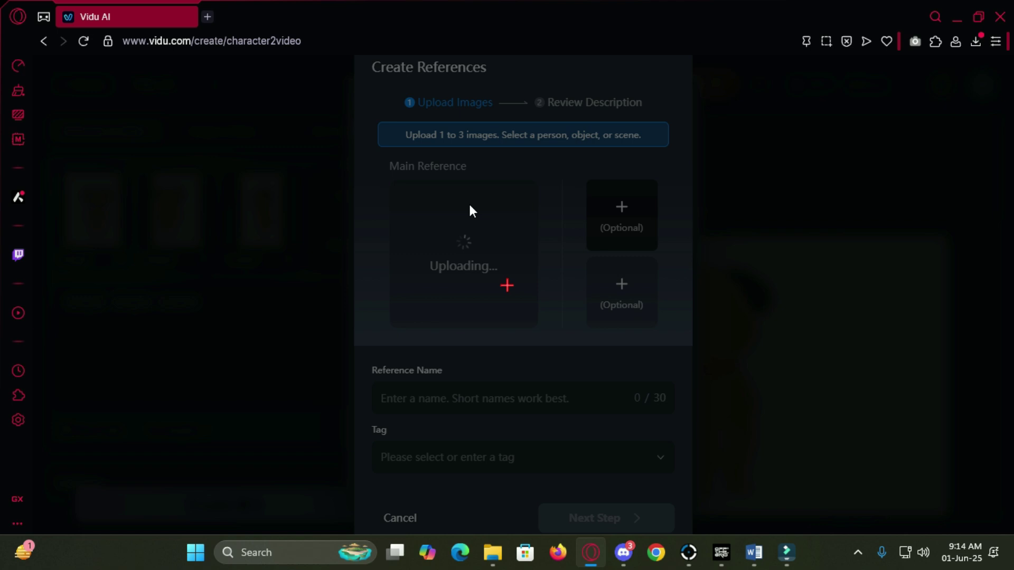
{"action": "left_click", "coordinate": [621, 288]}
{"action": "left_click", "coordinate": [385, 331]}
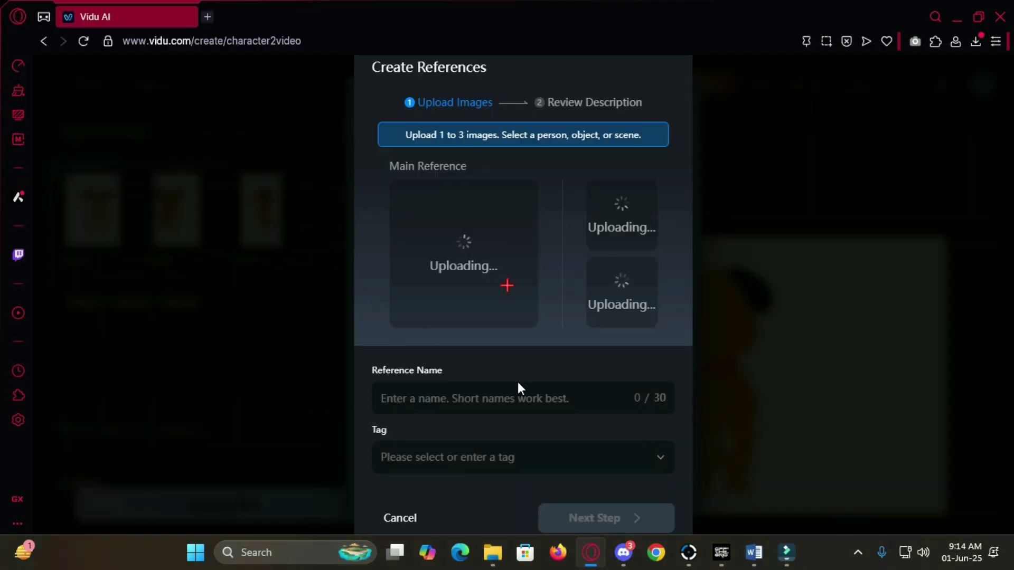
Name the reference Dog, set its style to 3D Rendering, and confirm
{"action": "left_click", "coordinate": [463, 398]}
{"action": "type", "text": "Dog"}
{"action": "left_click", "coordinate": [511, 457]}
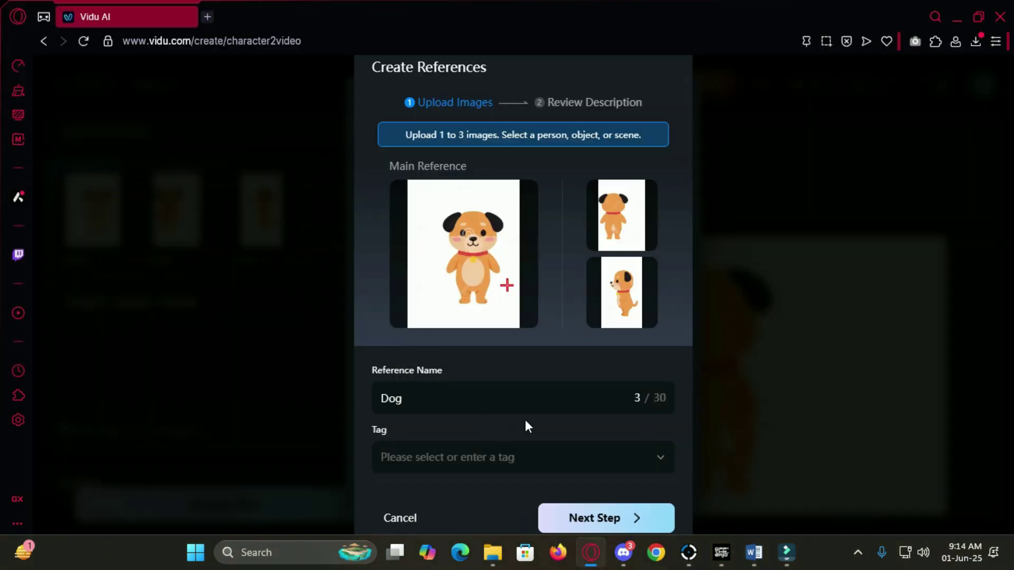
{"action": "left_click", "coordinate": [593, 512]}
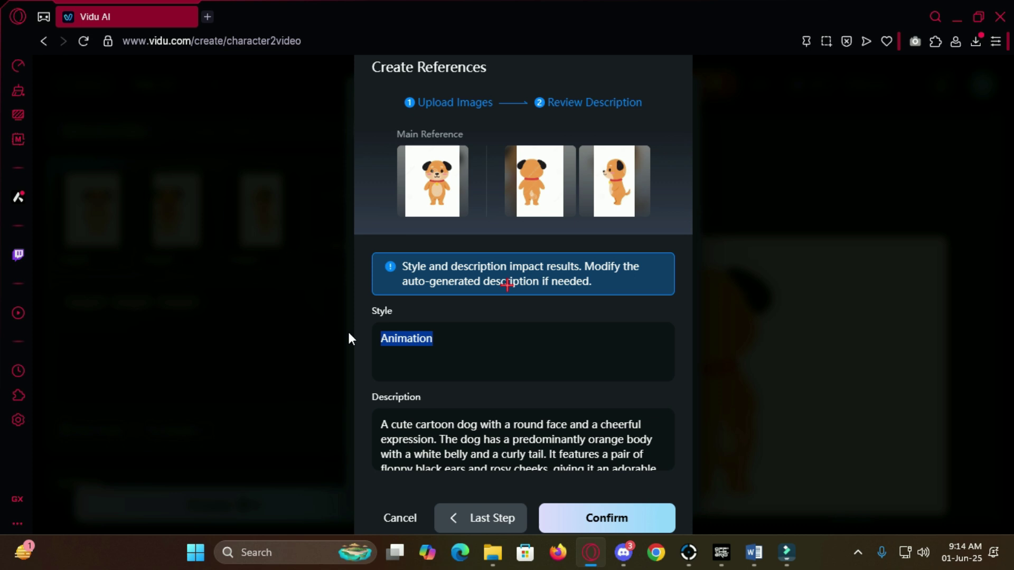
{"action": "type", "text": "3D Rendering"}
{"action": "left_click", "coordinate": [438, 232]}
{"action": "scroll", "coordinate": [546, 460], "scroll_direction": "down", "scroll_amount": 3}
{"action": "scroll", "coordinate": [498, 456], "scroll_direction": "up", "scroll_amount": 3}
{"action": "scroll", "coordinate": [499, 458], "scroll_direction": "down", "scroll_amount": 3}
{"action": "left_click", "coordinate": [606, 512]}
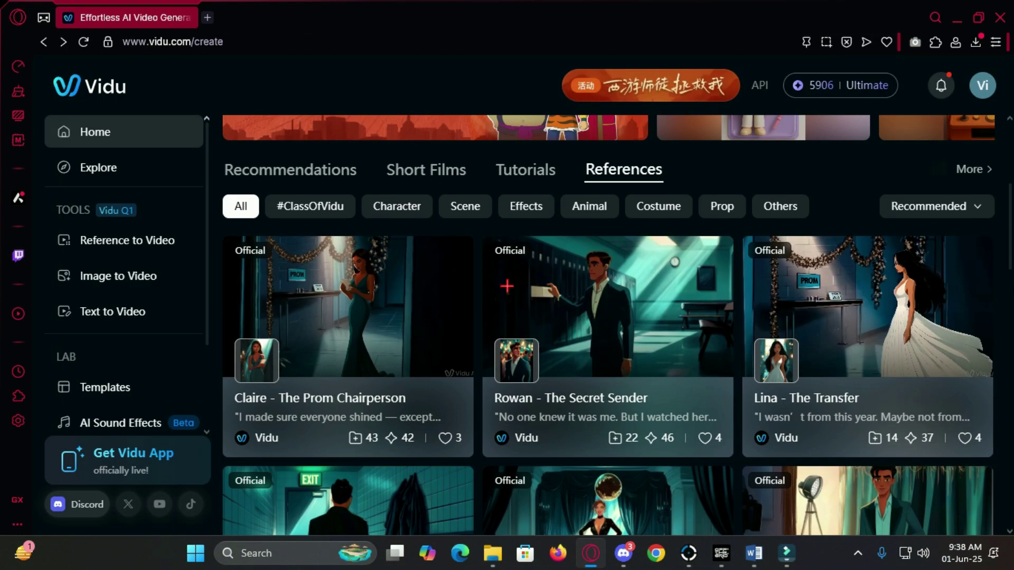
{"action": "scroll", "coordinate": [363, 323], "scroll_direction": "down", "scroll_amount": 3}
{"action": "scroll", "coordinate": [346, 334], "scroll_direction": "down", "scroll_amount": 2}
{"action": "scroll", "coordinate": [364, 318], "scroll_direction": "down", "scroll_amount": 1}
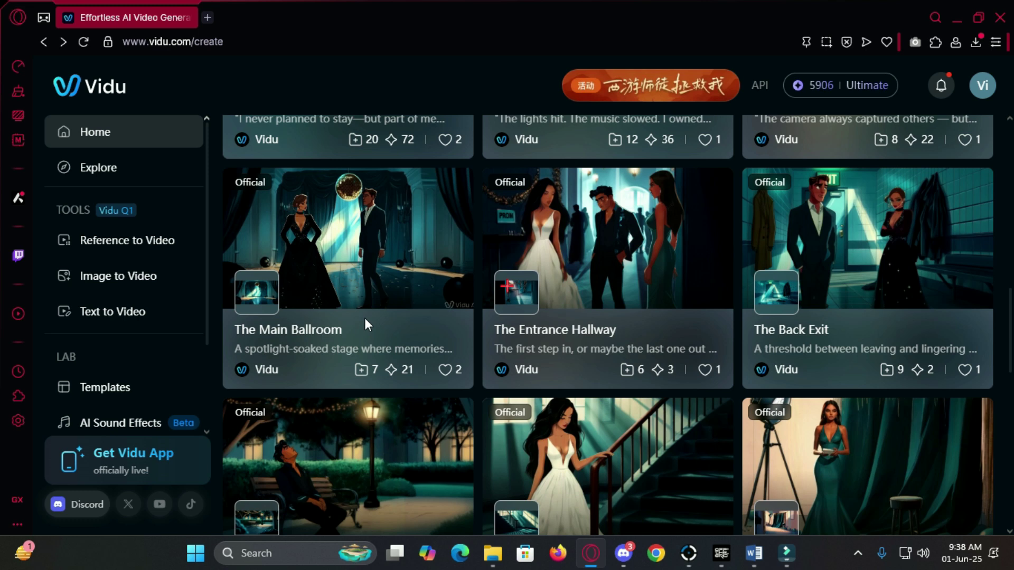
{"action": "scroll", "coordinate": [365, 317], "scroll_direction": "down", "scroll_amount": 3}
{"action": "scroll", "coordinate": [477, 326], "scroll_direction": "up", "scroll_amount": 3}
{"action": "scroll", "coordinate": [538, 339], "scroll_direction": "up", "scroll_amount": 3}
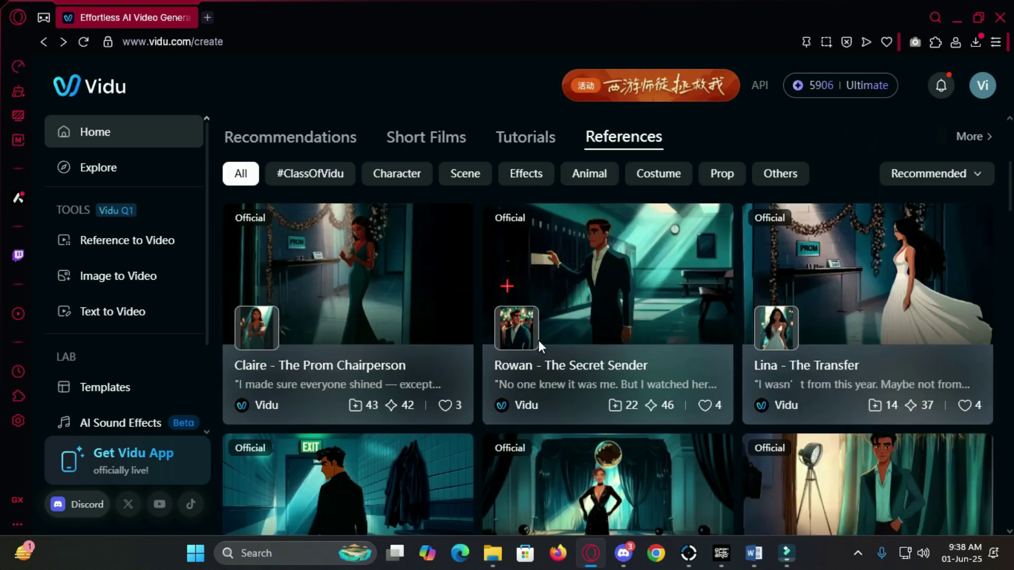
Generate a video using the Rowan - The Secret Sender reference
{"action": "left_click", "coordinate": [656, 278]}
{"action": "left_click", "coordinate": [797, 503]}
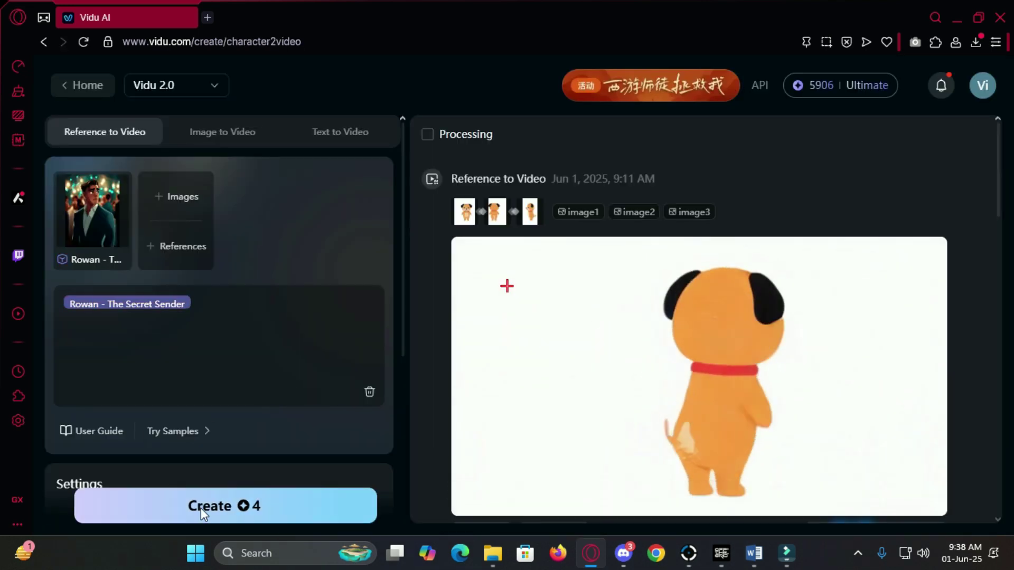
{"action": "left_click", "coordinate": [200, 508]}
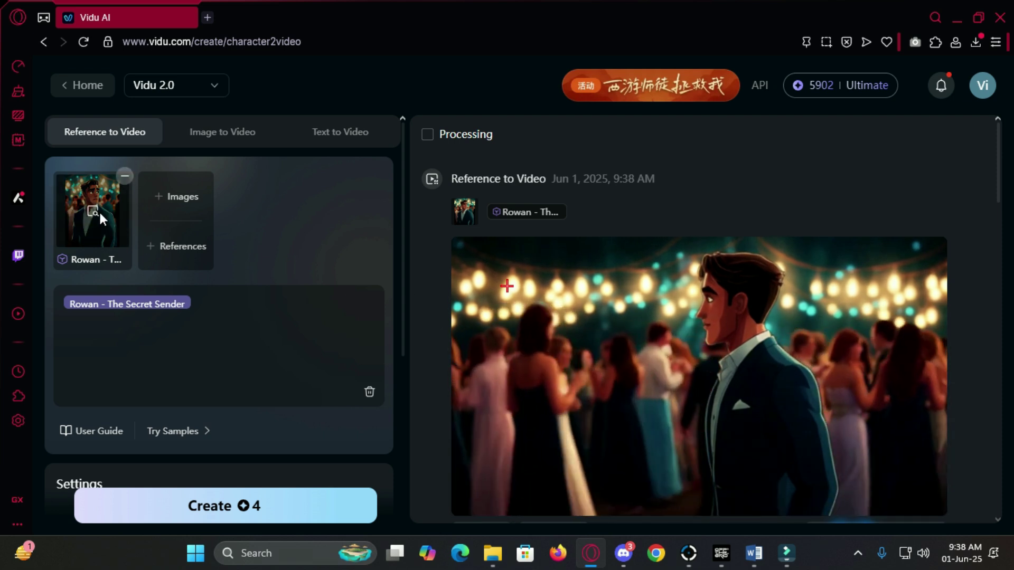
Save Rowan to My References, then reuse it from My References
{"action": "left_click", "coordinate": [96, 210]}
{"action": "left_click", "coordinate": [686, 501]}
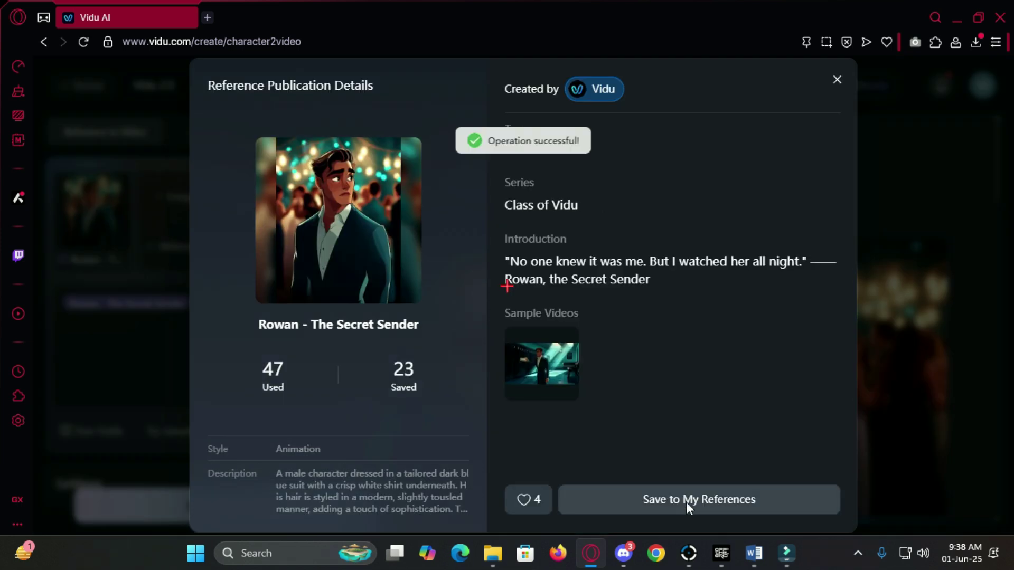
{"action": "left_click", "coordinate": [838, 77]}
{"action": "left_click", "coordinate": [47, 40]}
{"action": "scroll", "coordinate": [129, 386], "scroll_direction": "down", "scroll_amount": 2}
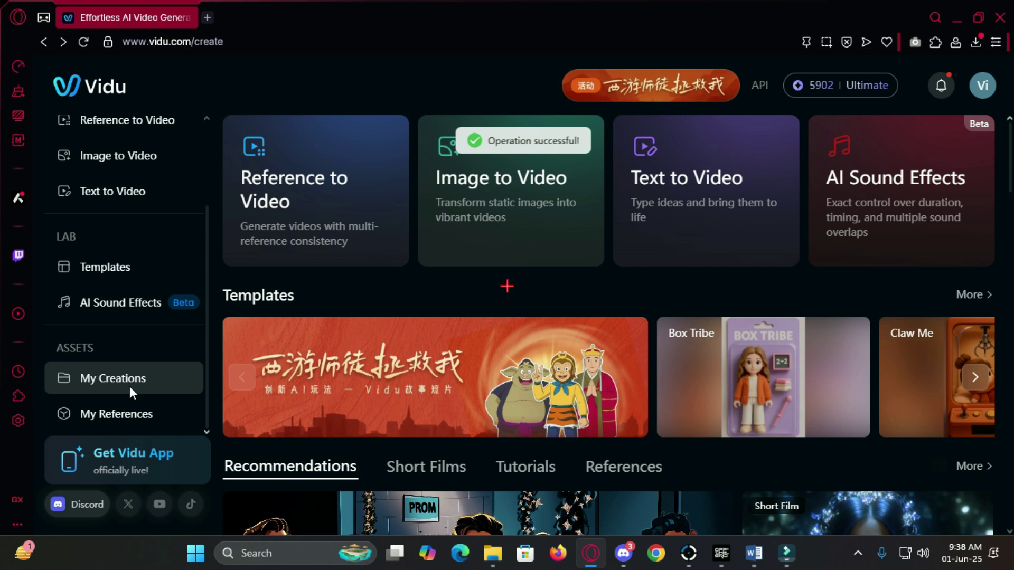
{"action": "left_click", "coordinate": [131, 423]}
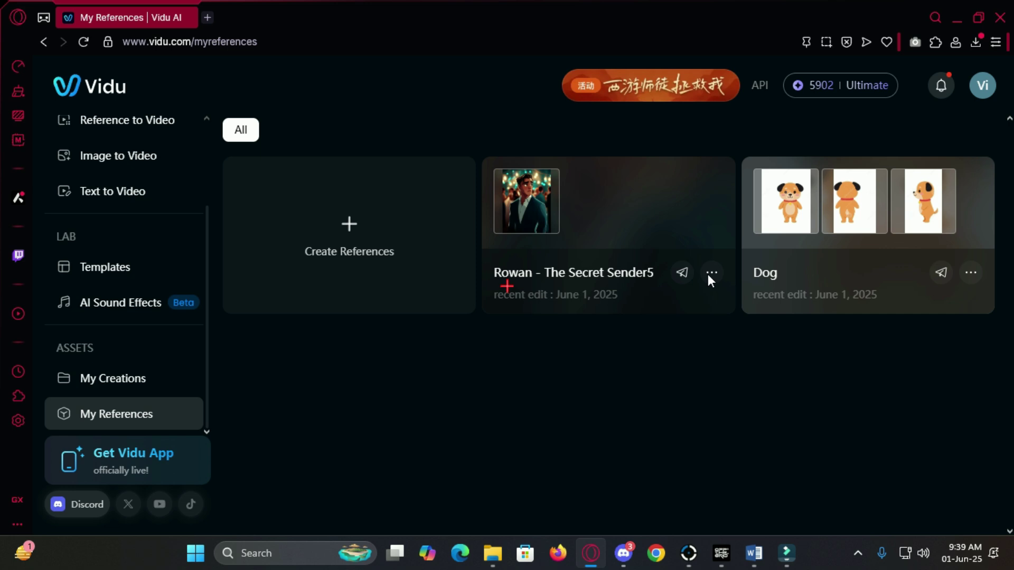
{"action": "left_click", "coordinate": [680, 272]}
{"action": "left_click", "coordinate": [95, 262]}
Add classroom, sci-fi and mountain pictures as image1–3 and generate the video
{"action": "left_click", "coordinate": [369, 375]}
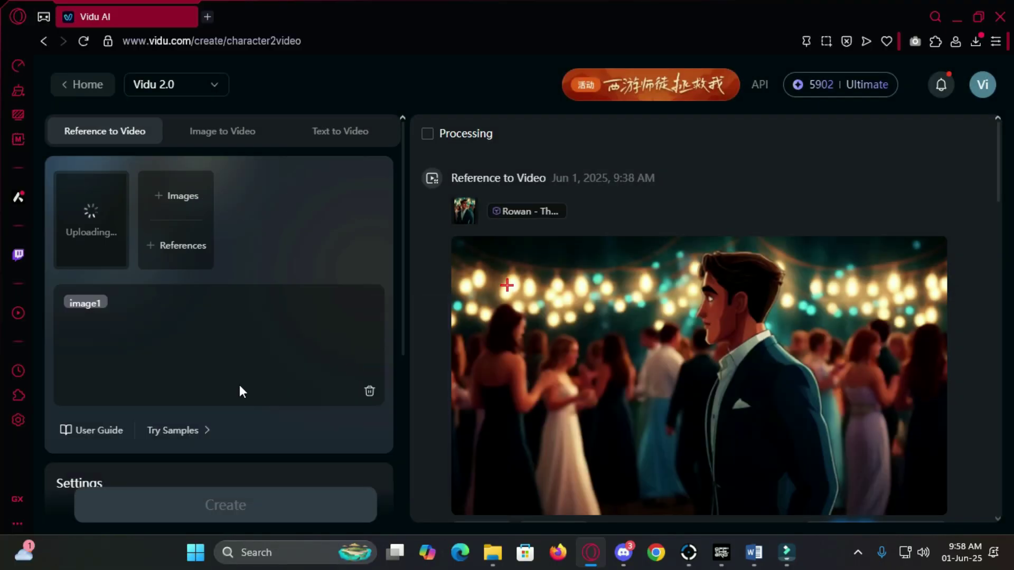
{"action": "left_click", "coordinate": [181, 193]}
{"action": "left_click", "coordinate": [362, 294]}
{"action": "left_click", "coordinate": [257, 198]}
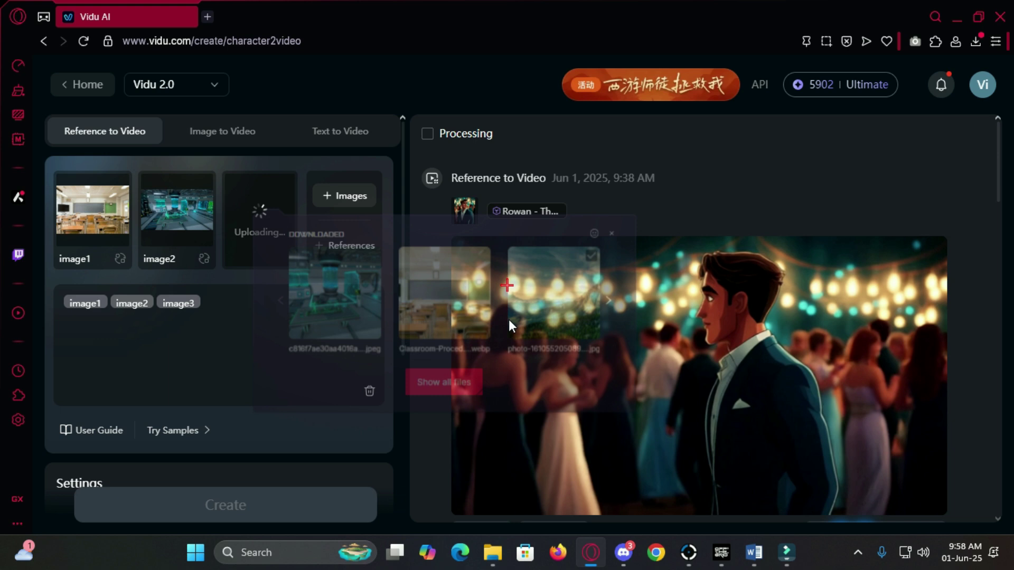
{"action": "left_click", "coordinate": [509, 320]}
{"action": "scroll", "coordinate": [242, 359], "scroll_direction": "down", "scroll_amount": 2}
{"action": "scroll", "coordinate": [237, 325], "scroll_direction": "down", "scroll_amount": 2}
{"action": "scroll", "coordinate": [238, 325], "scroll_direction": "up", "scroll_amount": 4}
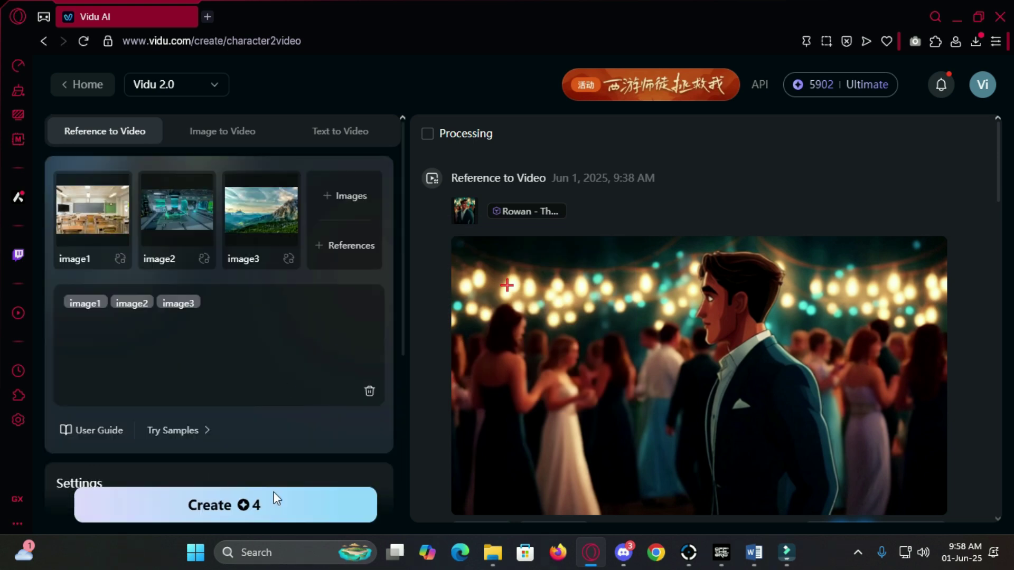
{"action": "left_click", "coordinate": [275, 503]}
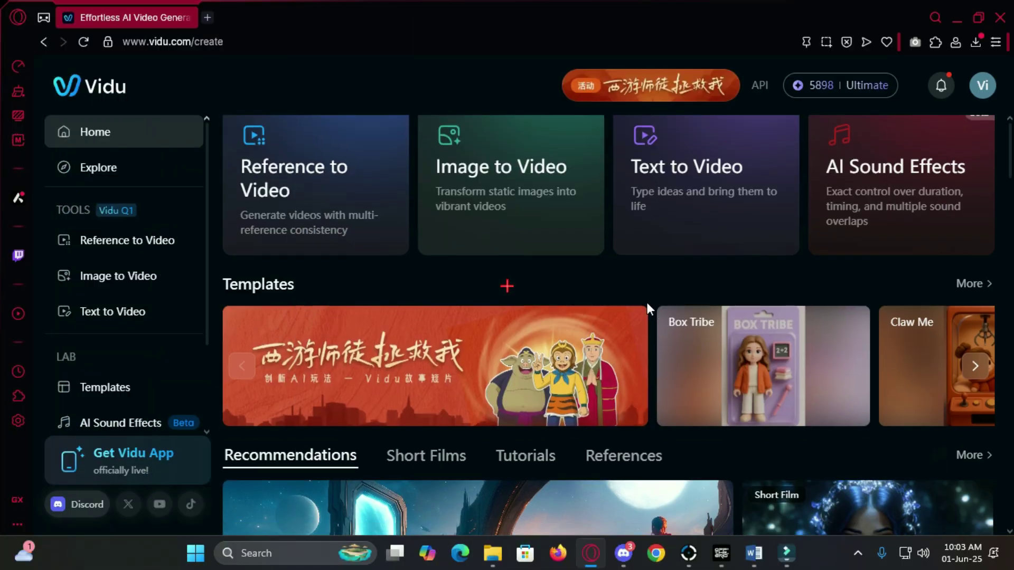
{"action": "scroll", "coordinate": [647, 302], "scroll_direction": "down", "scroll_amount": 4}
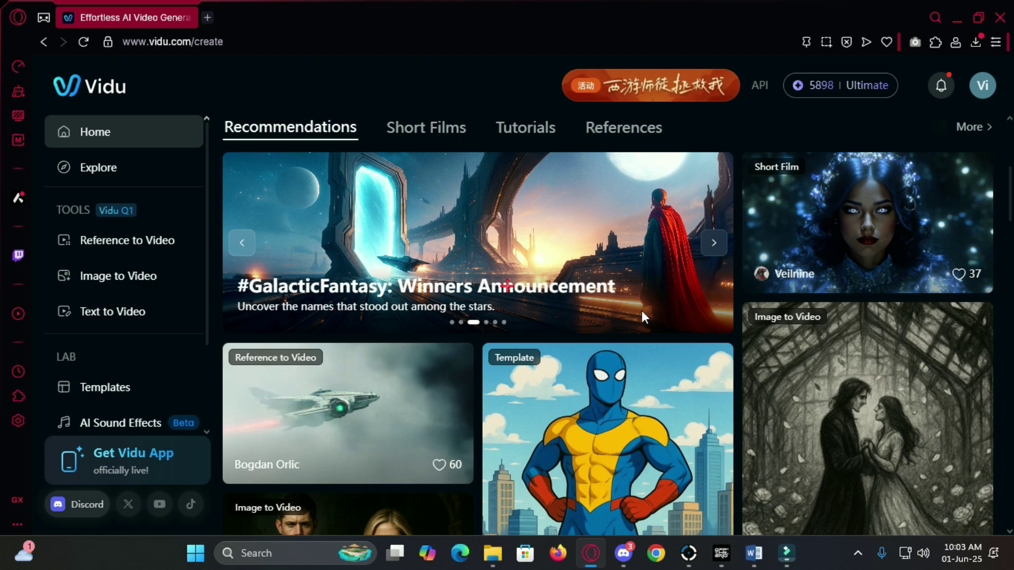
{"action": "scroll", "coordinate": [641, 310], "scroll_direction": "down", "scroll_amount": 4}
{"action": "scroll", "coordinate": [644, 326], "scroll_direction": "down", "scroll_amount": 3}
{"action": "scroll", "coordinate": [644, 330], "scroll_direction": "down", "scroll_amount": 5}
{"action": "scroll", "coordinate": [693, 336], "scroll_direction": "down", "scroll_amount": 3}
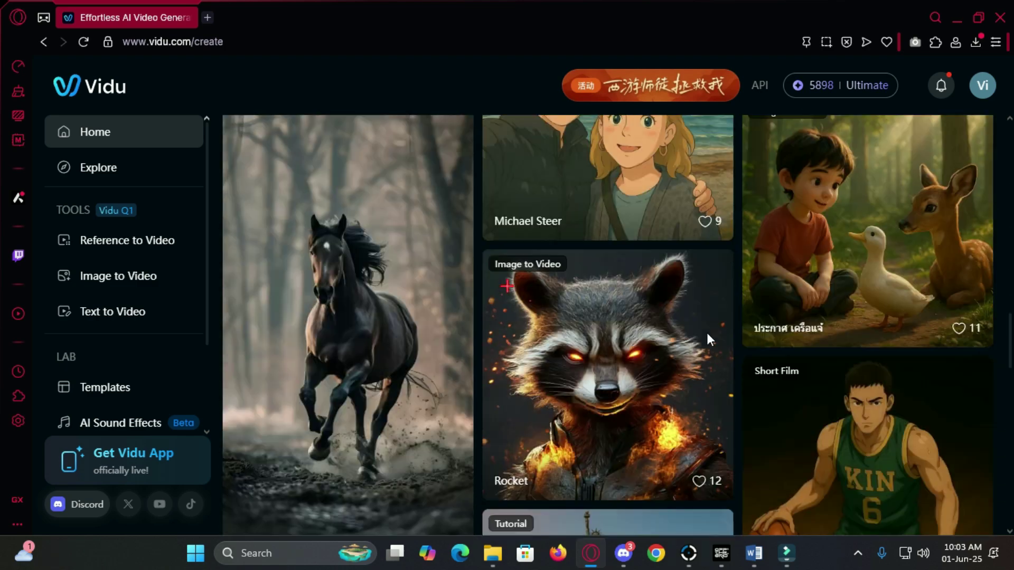
{"action": "scroll", "coordinate": [706, 332], "scroll_direction": "down", "scroll_amount": 3}
{"action": "scroll", "coordinate": [707, 333], "scroll_direction": "down", "scroll_amount": 3}
{"action": "scroll", "coordinate": [707, 335], "scroll_direction": "down", "scroll_amount": 3}
{"action": "scroll", "coordinate": [708, 342], "scroll_direction": "down", "scroll_amount": 3}
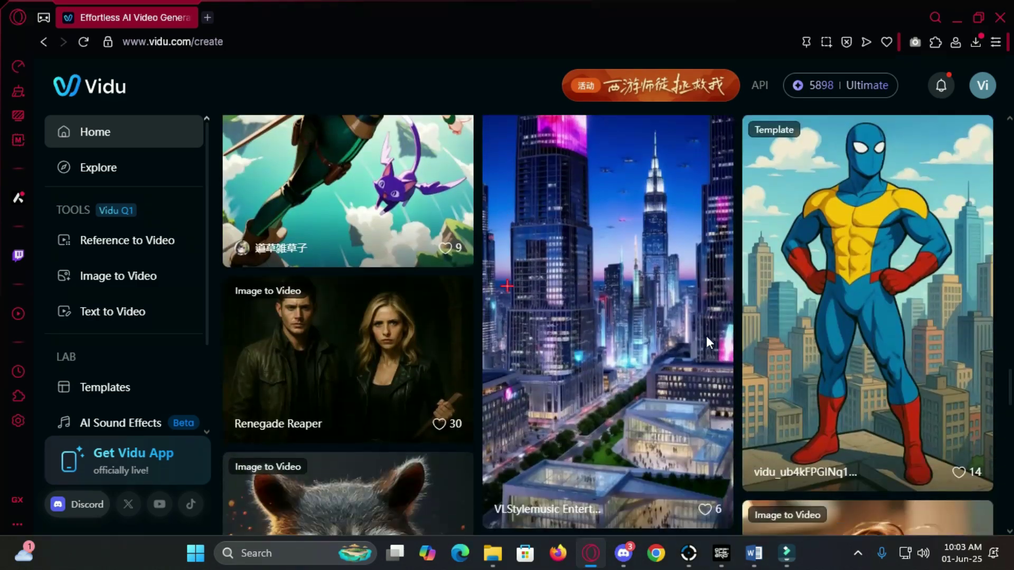
{"action": "scroll", "coordinate": [98, 191], "scroll_direction": "down", "scroll_amount": 2}
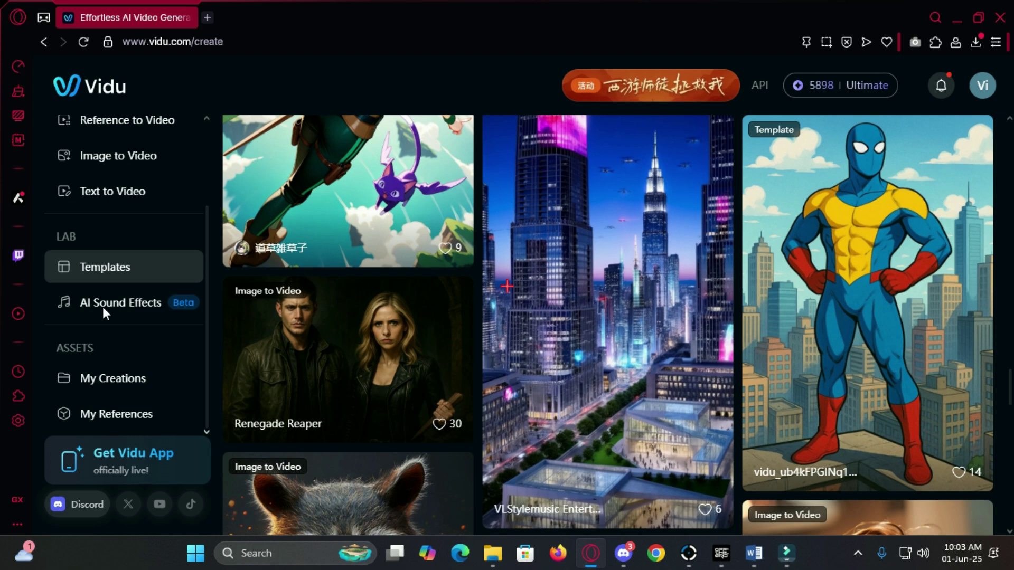
{"action": "scroll", "coordinate": [288, 321], "scroll_direction": "down", "scroll_amount": 2}
{"action": "scroll", "coordinate": [288, 321], "scroll_direction": "down", "scroll_amount": 3}
{"action": "scroll", "coordinate": [288, 321], "scroll_direction": "down", "scroll_amount": 3}
{"action": "scroll", "coordinate": [230, 324], "scroll_direction": "down", "scroll_amount": 3}
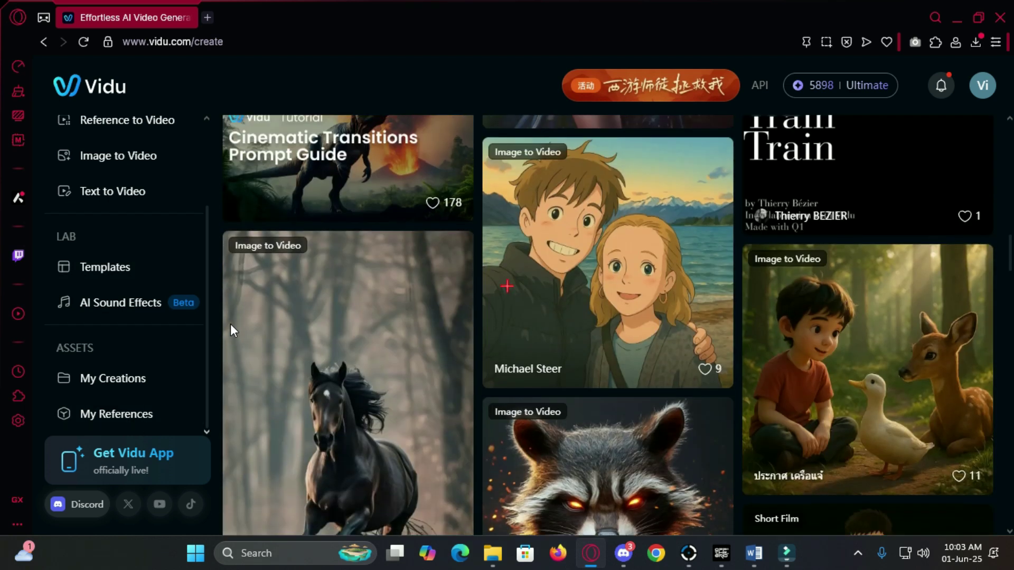
{"action": "scroll", "coordinate": [230, 324], "scroll_direction": "up", "scroll_amount": 5}
{"action": "scroll", "coordinate": [549, 349], "scroll_direction": "up", "scroll_amount": 5}
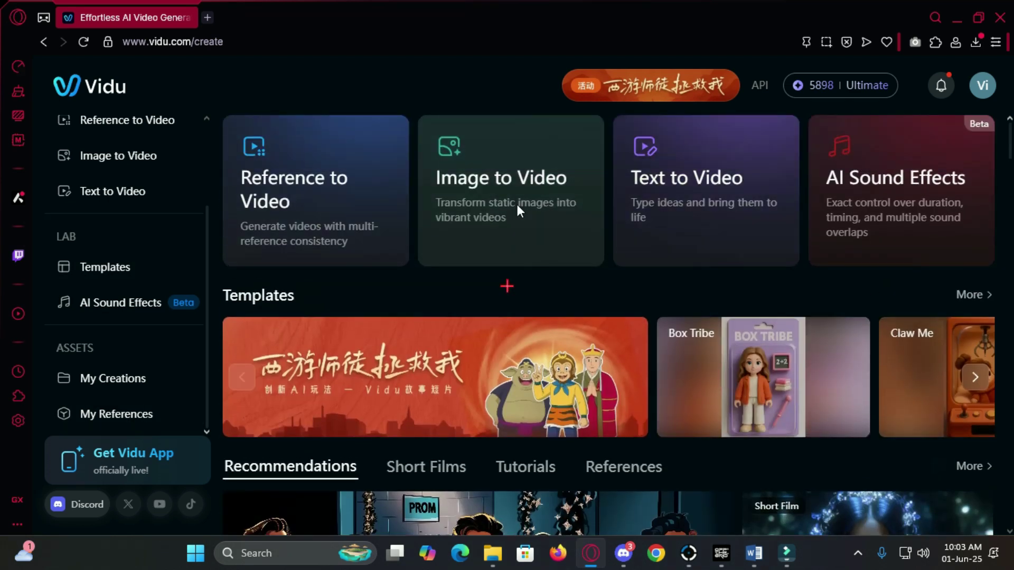
Preview the Image to Video mode, then go back and open Reference to Video
{"action": "left_click", "coordinate": [439, 194]}
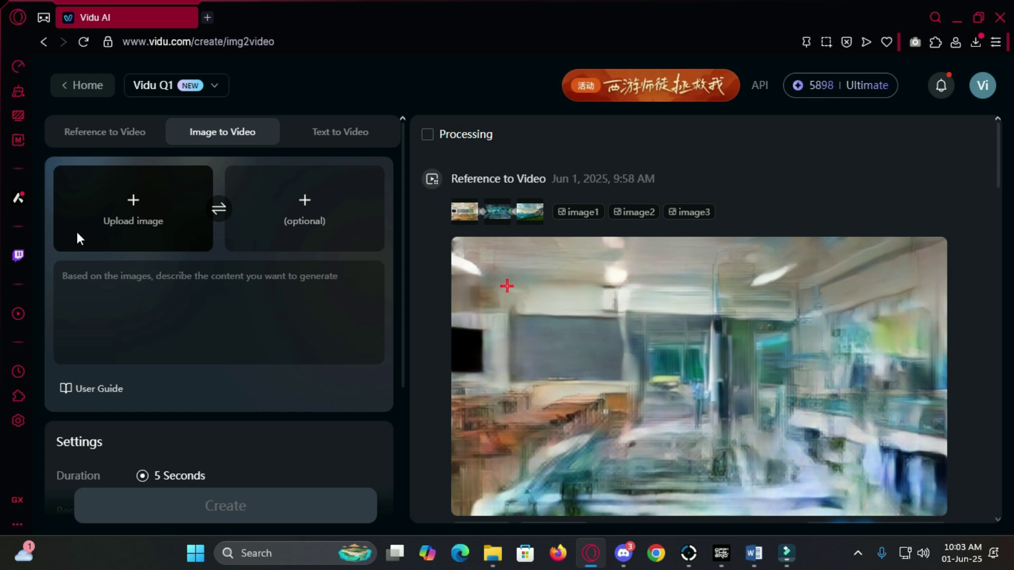
{"action": "scroll", "coordinate": [229, 316], "scroll_direction": "down", "scroll_amount": 3}
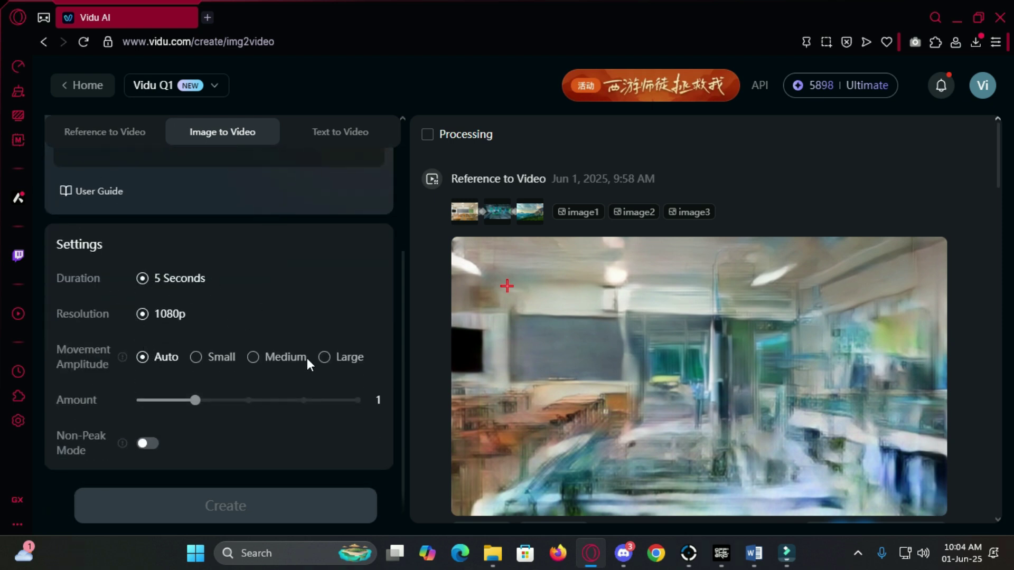
{"action": "scroll", "coordinate": [204, 400], "scroll_direction": "up", "scroll_amount": 5}
{"action": "scroll", "coordinate": [182, 334], "scroll_direction": "up", "scroll_amount": 3}
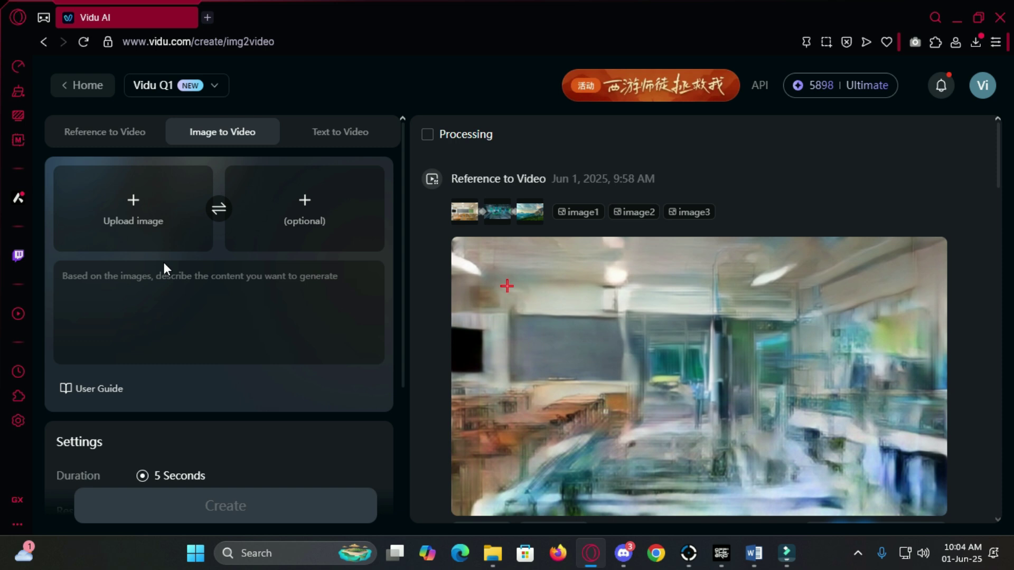
{"action": "key", "text": "alt+Left"}
{"action": "left_click", "coordinate": [297, 224]}
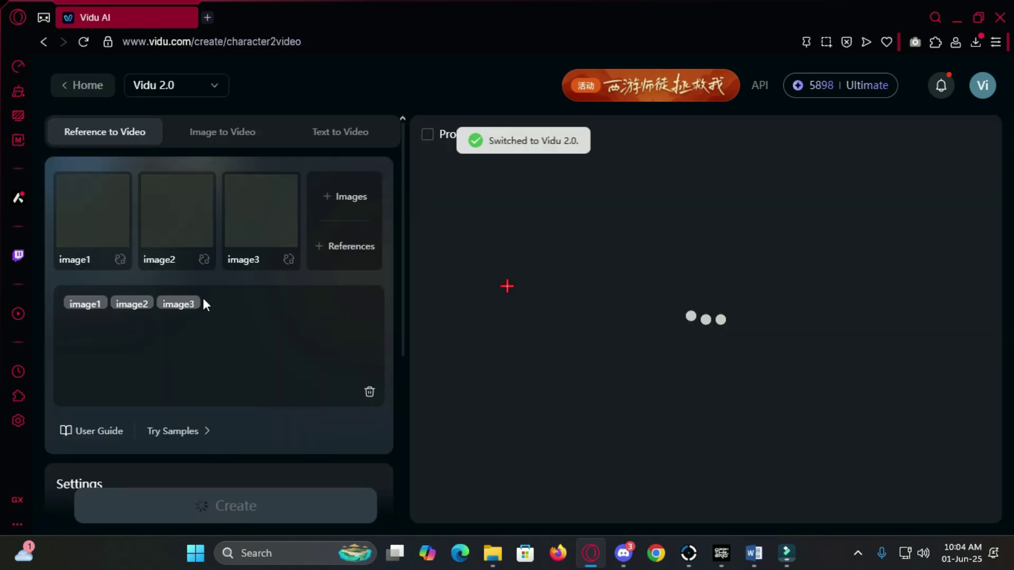
{"action": "scroll", "coordinate": [226, 318], "scroll_direction": "down", "scroll_amount": 3}
{"action": "scroll", "coordinate": [148, 320], "scroll_direction": "down", "scroll_amount": 1}
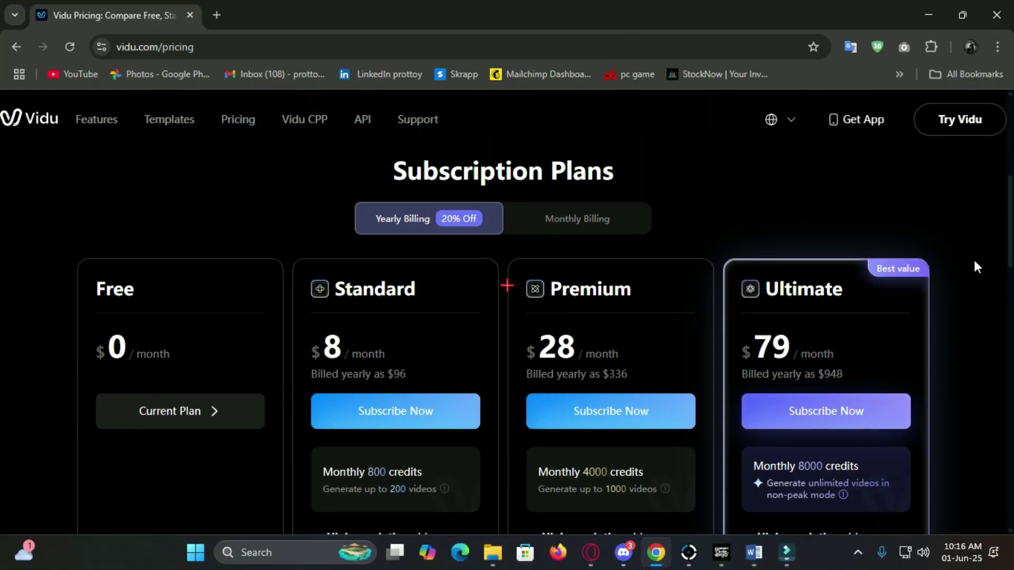
{"action": "scroll", "coordinate": [975, 267], "scroll_direction": "down", "scroll_amount": 1}
{"action": "scroll", "coordinate": [976, 267], "scroll_direction": "down", "scroll_amount": 1}
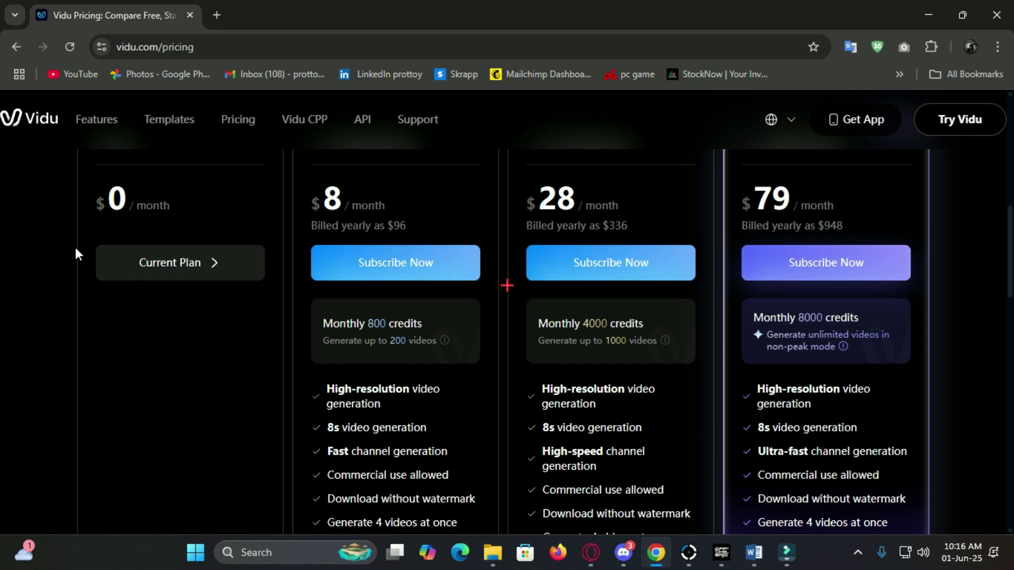
{"action": "scroll", "coordinate": [417, 216], "scroll_direction": "down", "scroll_amount": 2}
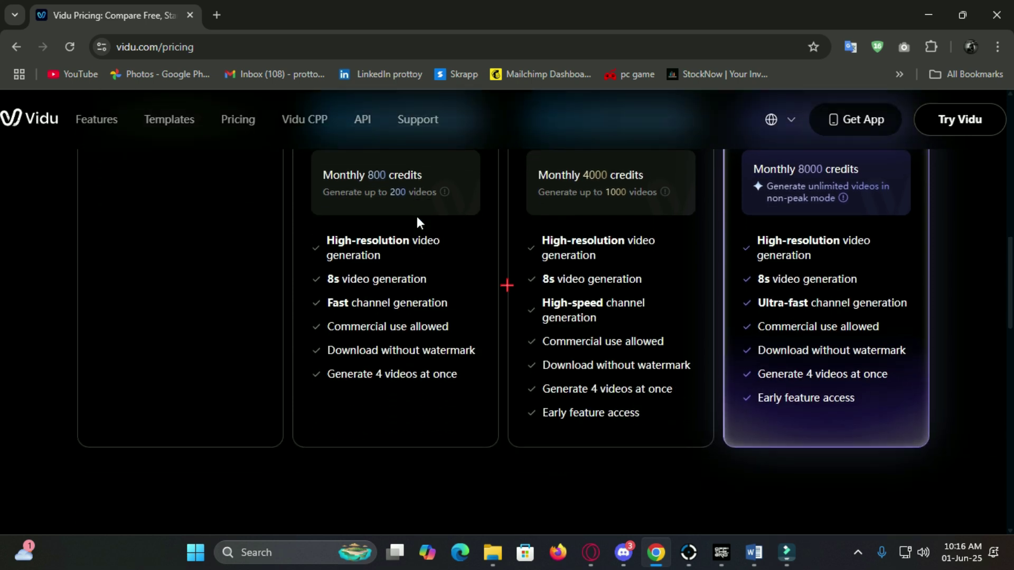
{"action": "scroll", "coordinate": [421, 261], "scroll_direction": "up", "scroll_amount": 2}
{"action": "scroll", "coordinate": [421, 261], "scroll_direction": "up", "scroll_amount": 1}
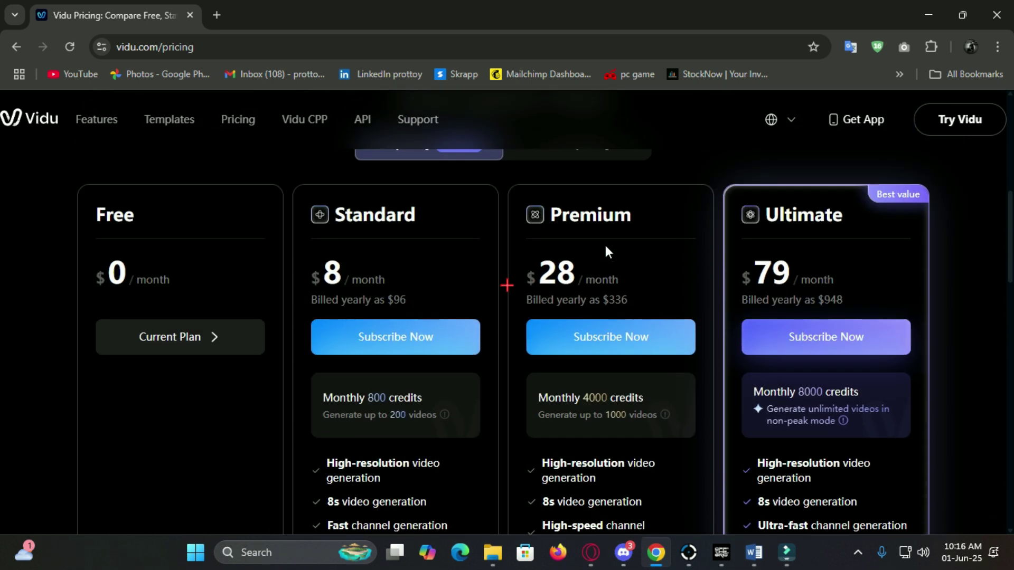
{"action": "scroll", "coordinate": [843, 222], "scroll_direction": "down", "scroll_amount": 1}
{"action": "scroll", "coordinate": [843, 221], "scroll_direction": "down", "scroll_amount": 1}
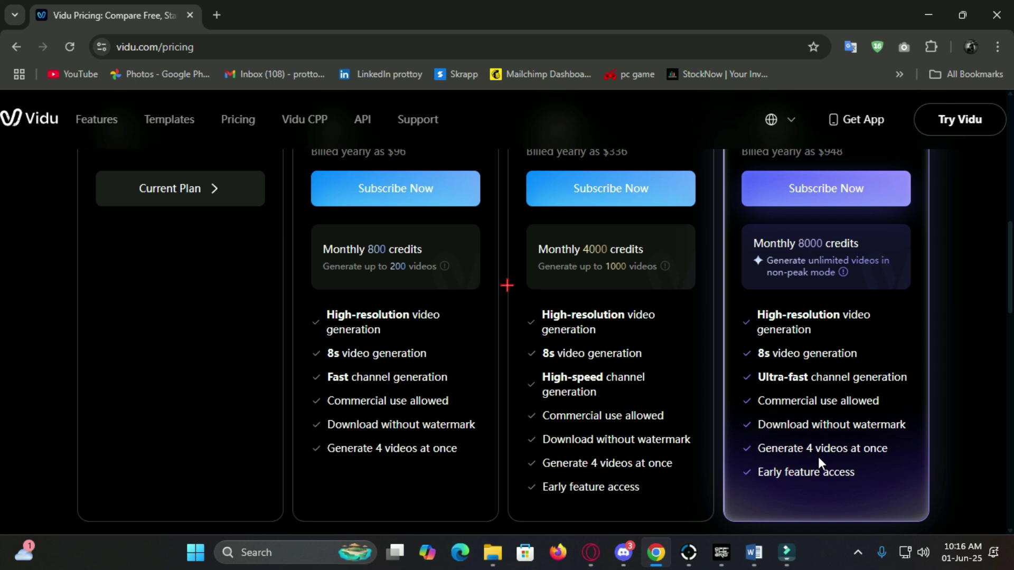
{"action": "scroll", "coordinate": [818, 457], "scroll_direction": "up", "scroll_amount": 2}
{"action": "scroll", "coordinate": [729, 421], "scroll_direction": "up", "scroll_amount": 1}
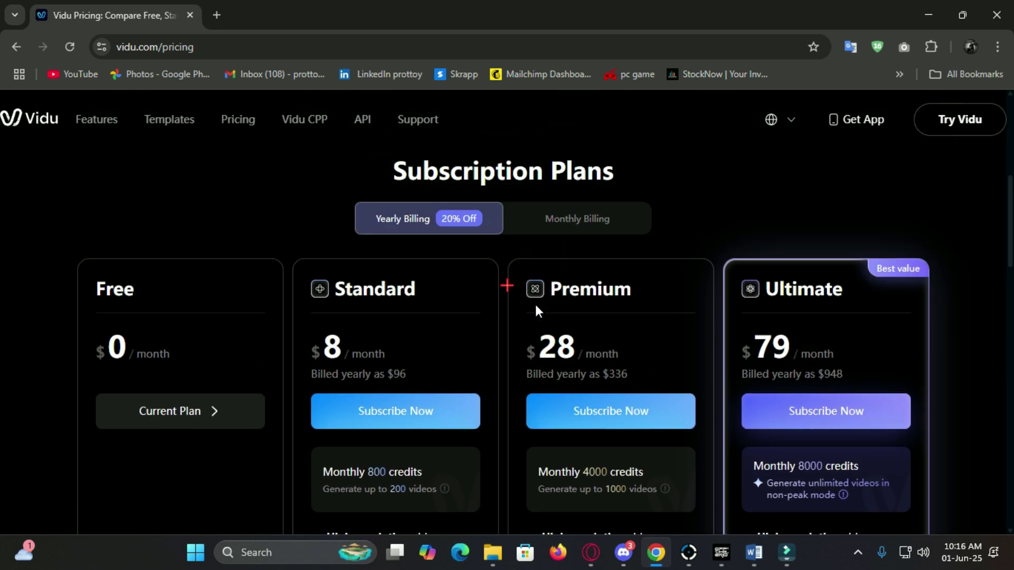
Switch the subscription plan prices from yearly to Monthly Billing
{"action": "left_click", "coordinate": [574, 225]}
{"action": "scroll", "coordinate": [386, 292], "scroll_direction": "down", "scroll_amount": 1}
{"action": "scroll", "coordinate": [386, 301], "scroll_direction": "down", "scroll_amount": 1}
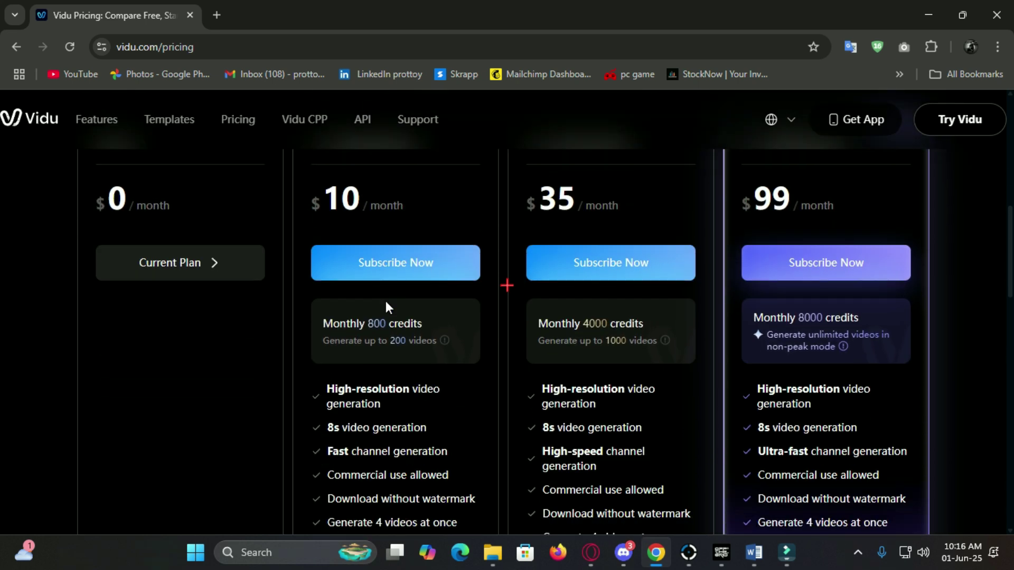
{"action": "scroll", "coordinate": [386, 308], "scroll_direction": "down", "scroll_amount": 1}
{"action": "scroll", "coordinate": [635, 468], "scroll_direction": "up", "scroll_amount": 1}
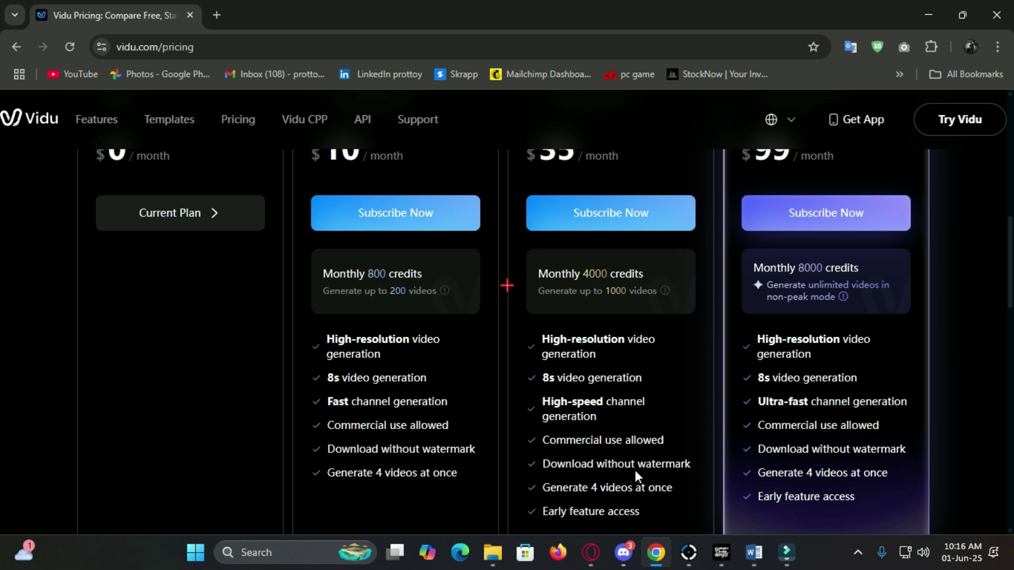
{"action": "scroll", "coordinate": [634, 470], "scroll_direction": "up", "scroll_amount": 1}
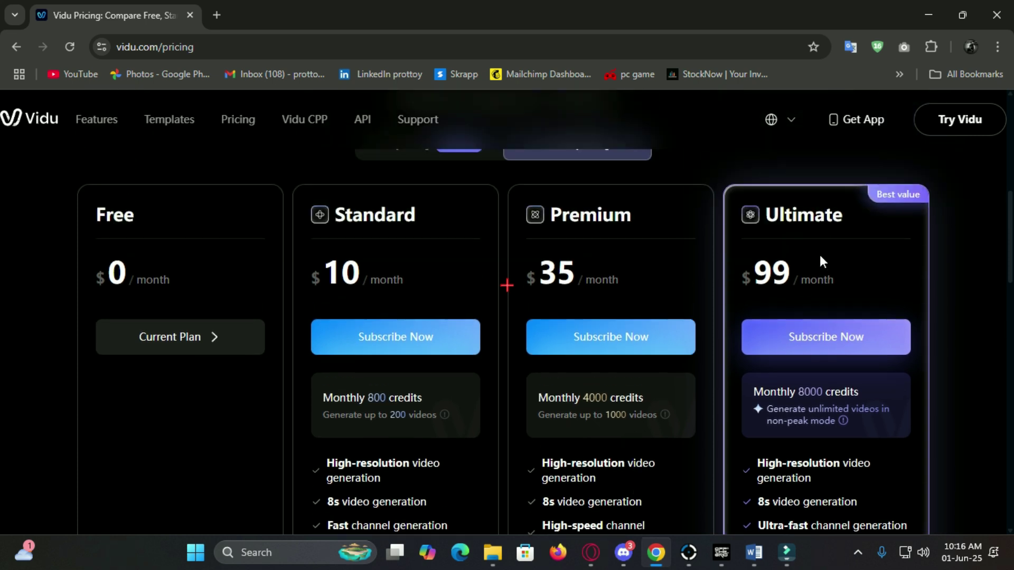
{"action": "scroll", "coordinate": [820, 254], "scroll_direction": "down", "scroll_amount": 1}
{"action": "scroll", "coordinate": [819, 254], "scroll_direction": "down", "scroll_amount": 1}
{"action": "scroll", "coordinate": [819, 254], "scroll_direction": "down", "scroll_amount": 1}
{"action": "scroll", "coordinate": [820, 255], "scroll_direction": "up", "scroll_amount": 1}
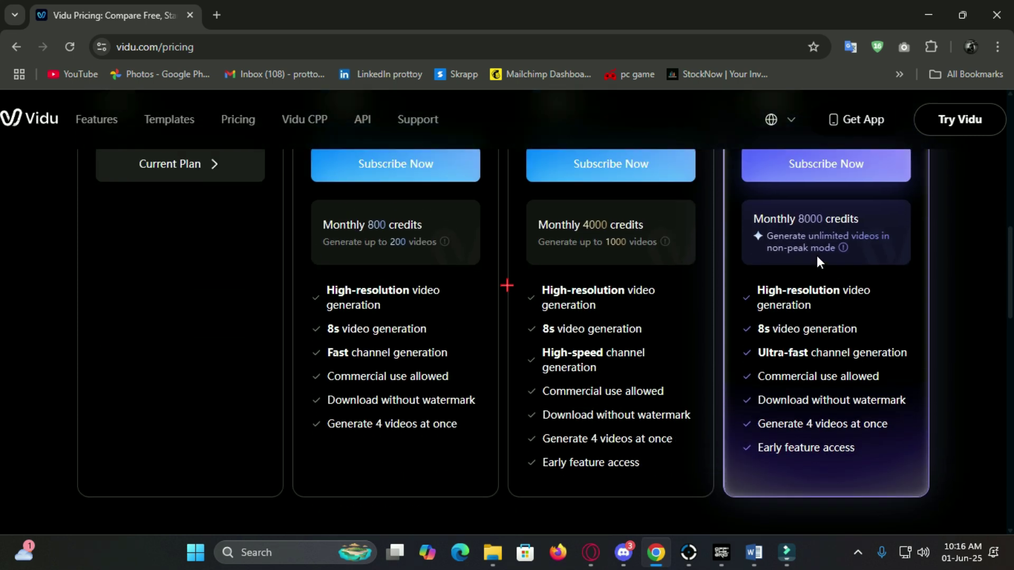
{"action": "scroll", "coordinate": [816, 262], "scroll_direction": "up", "scroll_amount": 1}
{"action": "scroll", "coordinate": [814, 261], "scroll_direction": "down", "scroll_amount": 3}
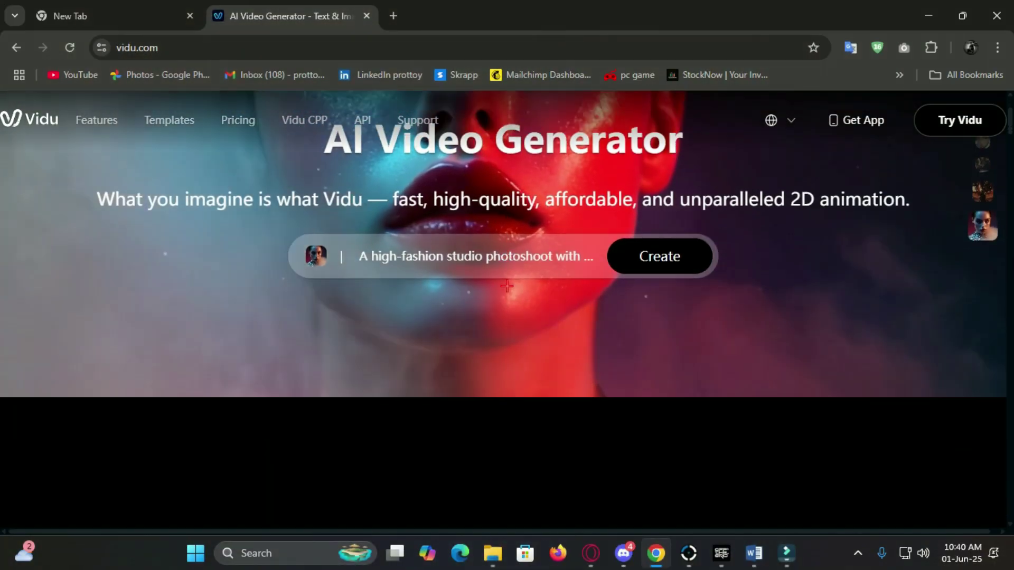
{"action": "scroll", "coordinate": [507, 286], "scroll_direction": "down", "scroll_amount": 4}
{"action": "scroll", "coordinate": [507, 287], "scroll_direction": "down", "scroll_amount": 2}
{"action": "scroll", "coordinate": [507, 286], "scroll_direction": "down", "scroll_amount": 2}
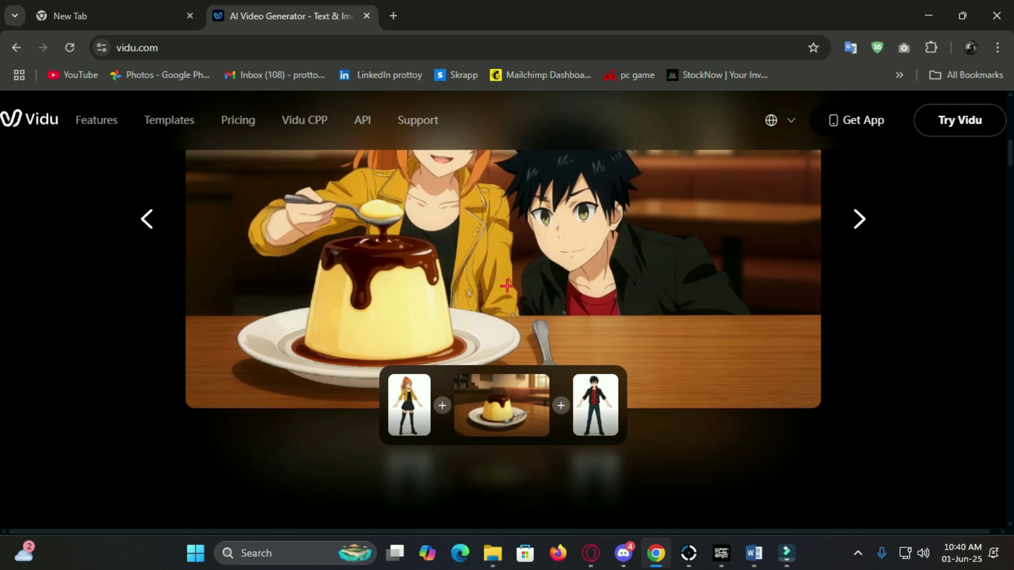
{"action": "scroll", "coordinate": [507, 285], "scroll_direction": "down", "scroll_amount": 2}
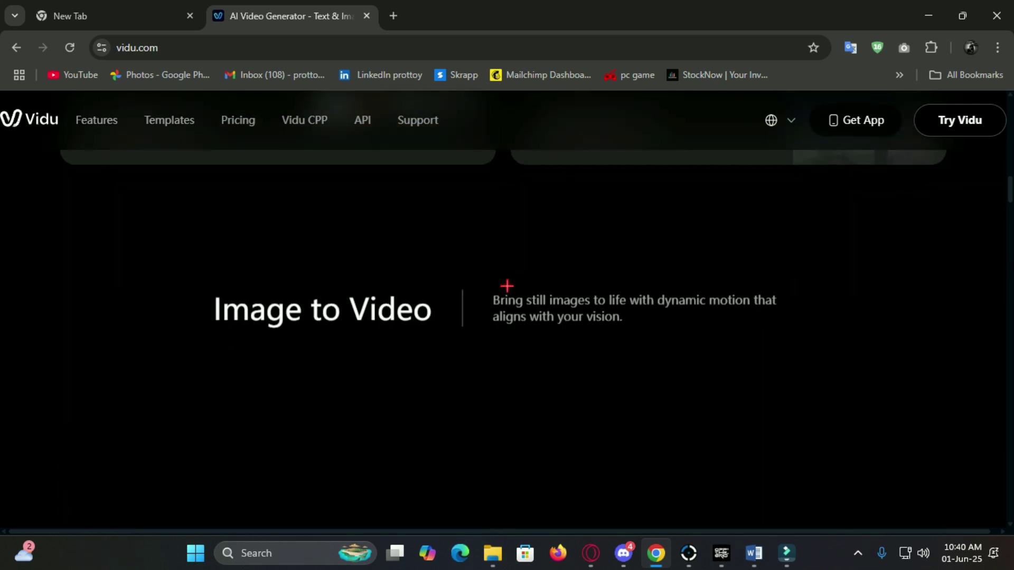
{"action": "scroll", "coordinate": [507, 286], "scroll_direction": "down", "scroll_amount": 2}
{"action": "scroll", "coordinate": [508, 286], "scroll_direction": "down", "scroll_amount": 1}
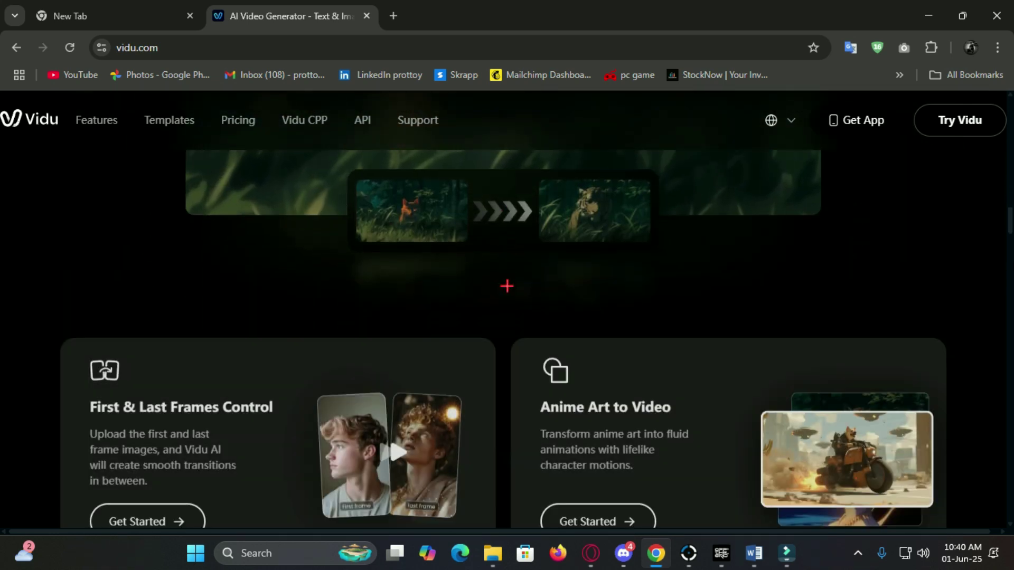
{"action": "scroll", "coordinate": [508, 286], "scroll_direction": "down", "scroll_amount": 2}
{"action": "scroll", "coordinate": [507, 286], "scroll_direction": "down", "scroll_amount": 2}
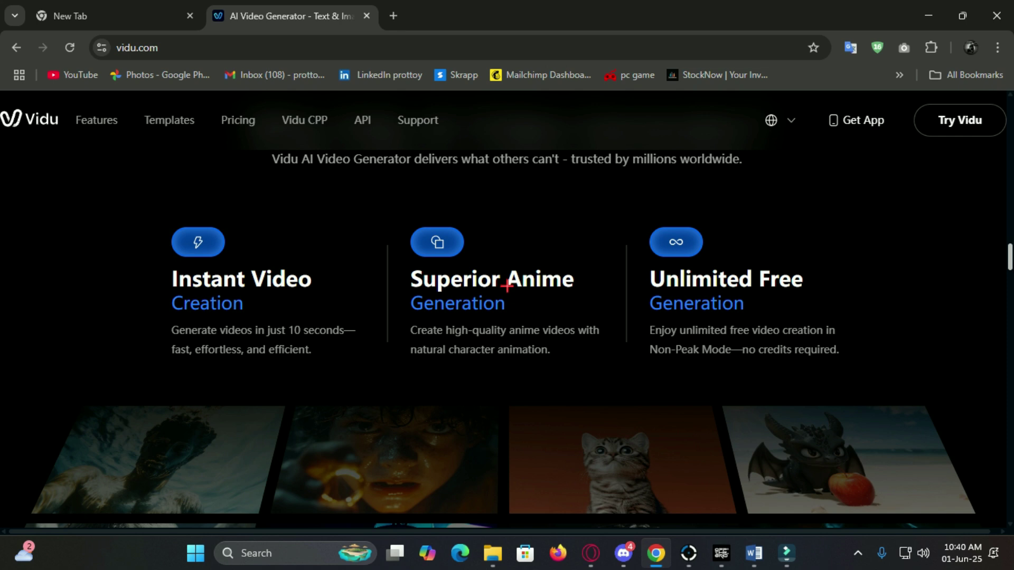
{"action": "scroll", "coordinate": [508, 286], "scroll_direction": "down", "scroll_amount": 3}
{"action": "scroll", "coordinate": [507, 287], "scroll_direction": "down", "scroll_amount": 2}
{"action": "scroll", "coordinate": [507, 286], "scroll_direction": "down", "scroll_amount": 2}
{"action": "scroll", "coordinate": [508, 286], "scroll_direction": "down", "scroll_amount": 3}
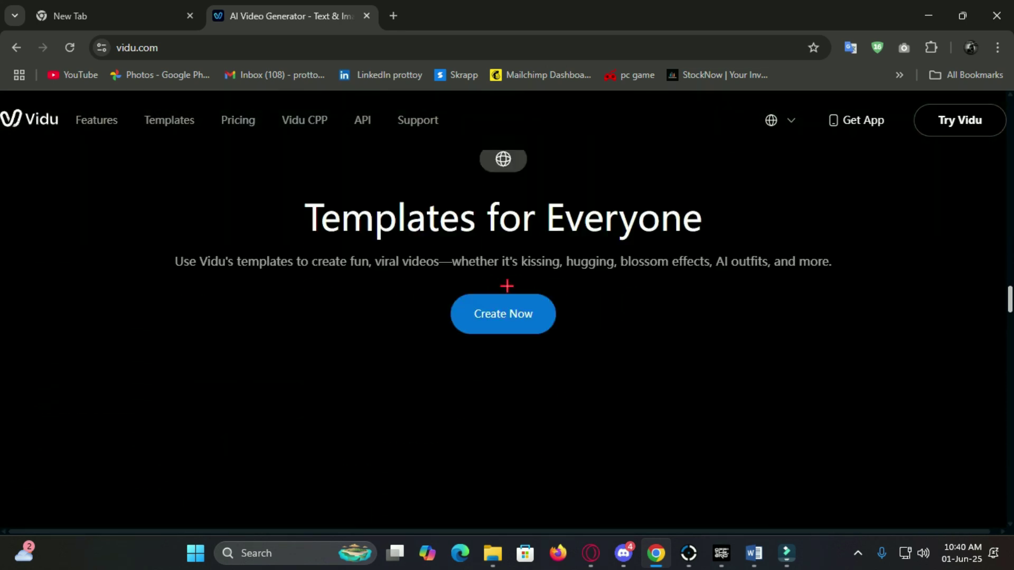
{"action": "scroll", "coordinate": [507, 286], "scroll_direction": "down", "scroll_amount": 2}
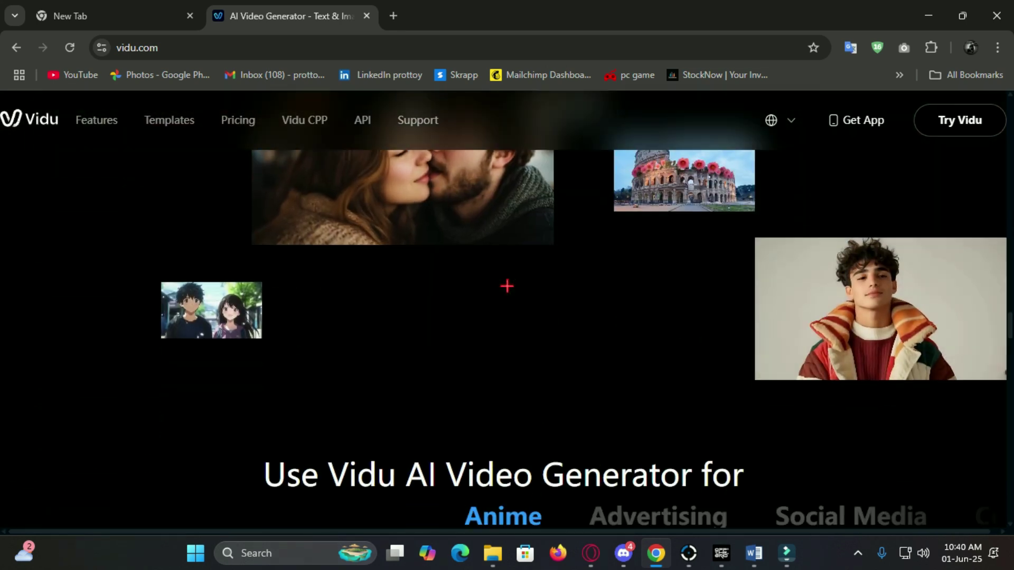
{"action": "scroll", "coordinate": [506, 286], "scroll_direction": "down", "scroll_amount": 2}
{"action": "scroll", "coordinate": [507, 286], "scroll_direction": "down", "scroll_amount": 2}
{"action": "scroll", "coordinate": [507, 287], "scroll_direction": "down", "scroll_amount": 2}
{"action": "scroll", "coordinate": [507, 287], "scroll_direction": "down", "scroll_amount": 3}
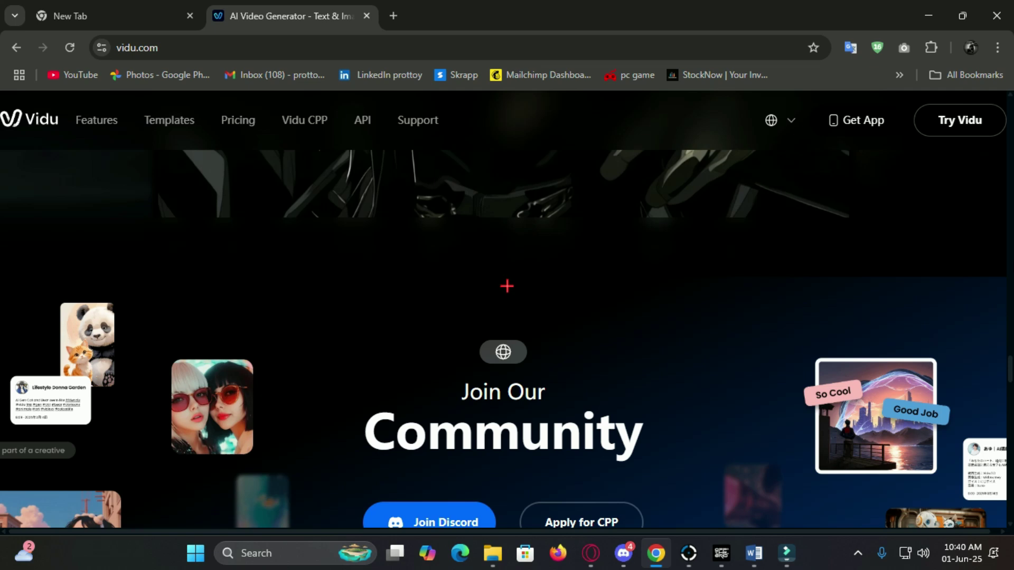
{"action": "scroll", "coordinate": [508, 286], "scroll_direction": "down", "scroll_amount": 2}
{"action": "scroll", "coordinate": [507, 286], "scroll_direction": "down", "scroll_amount": 2}
{"action": "scroll", "coordinate": [507, 286], "scroll_direction": "down", "scroll_amount": 2}
{"action": "scroll", "coordinate": [507, 286], "scroll_direction": "down", "scroll_amount": 2}
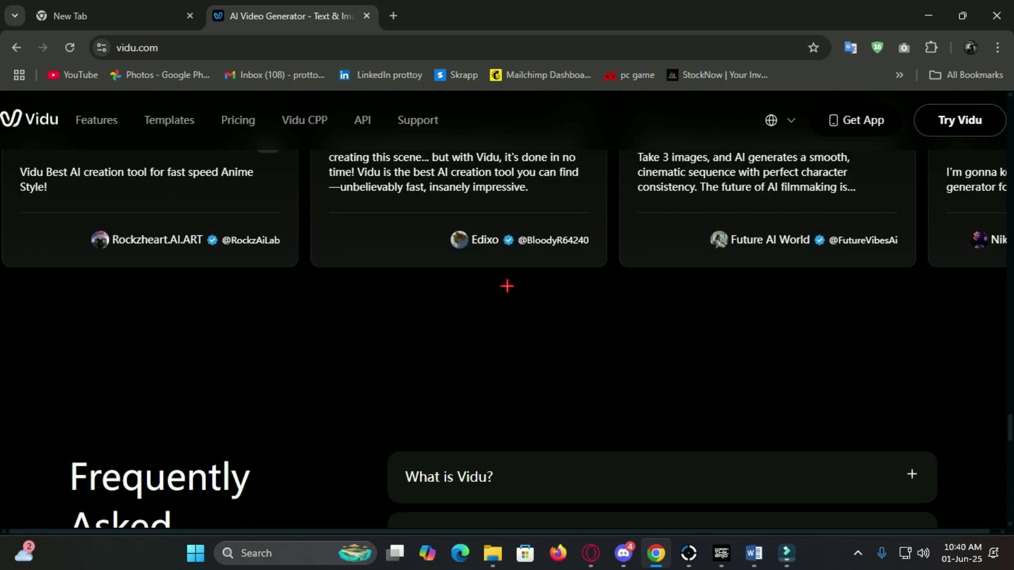
{"action": "scroll", "coordinate": [507, 286], "scroll_direction": "down", "scroll_amount": 3}
{"action": "scroll", "coordinate": [508, 286], "scroll_direction": "down", "scroll_amount": 3}
{"action": "scroll", "coordinate": [507, 286], "scroll_direction": "down", "scroll_amount": 2}
{"action": "scroll", "coordinate": [507, 286], "scroll_direction": "down", "scroll_amount": 2}
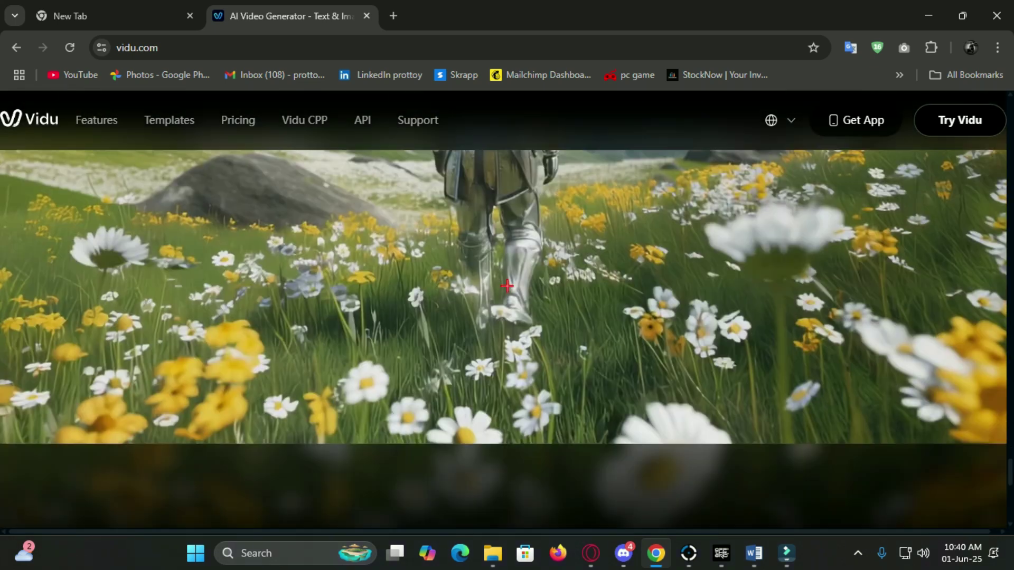
{"action": "scroll", "coordinate": [507, 285], "scroll_direction": "down", "scroll_amount": 3}
{"action": "scroll", "coordinate": [508, 286], "scroll_direction": "down", "scroll_amount": 2}
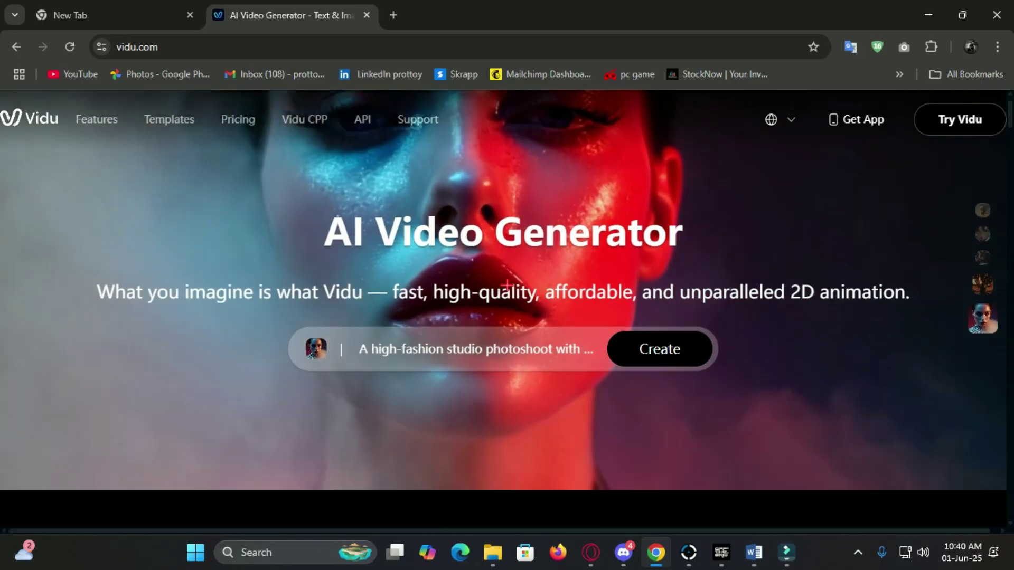
{"action": "scroll", "coordinate": [507, 285], "scroll_direction": "down", "scroll_amount": 2}
{"action": "scroll", "coordinate": [507, 285], "scroll_direction": "down", "scroll_amount": 2}
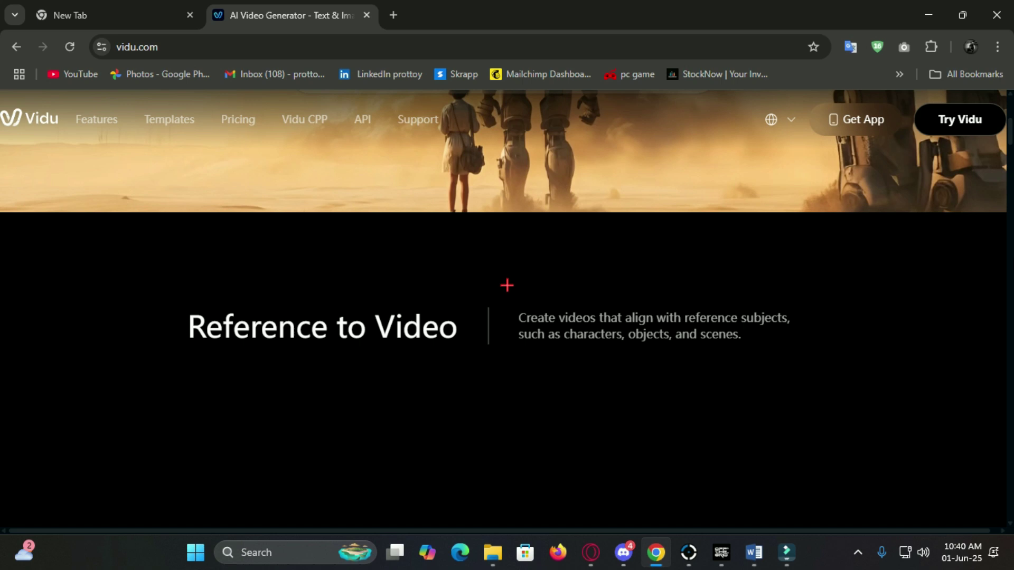
{"action": "scroll", "coordinate": [507, 286], "scroll_direction": "down", "scroll_amount": 2}
{"action": "scroll", "coordinate": [507, 286], "scroll_direction": "down", "scroll_amount": 1}
{"action": "scroll", "coordinate": [507, 285], "scroll_direction": "down", "scroll_amount": 2}
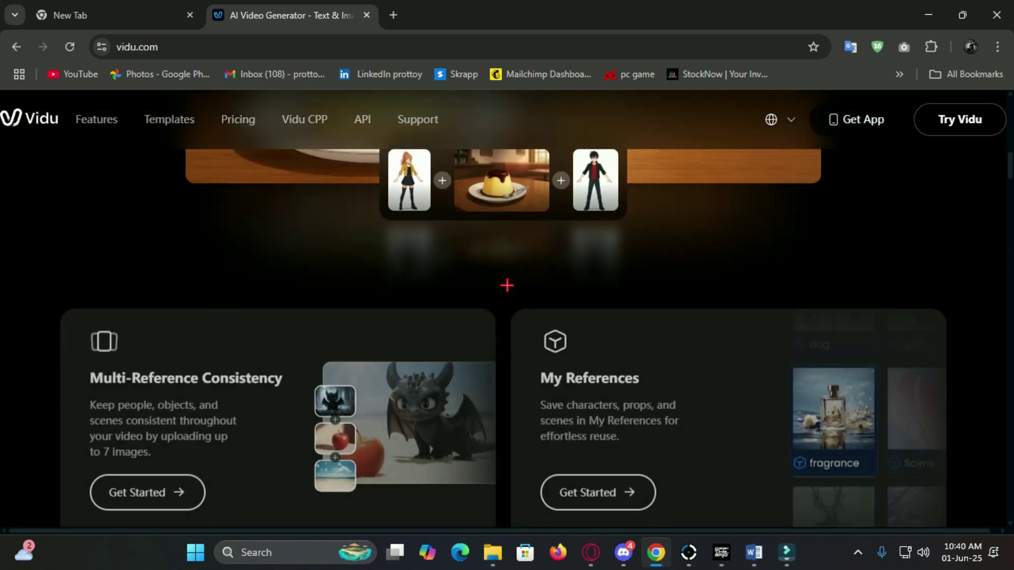
{"action": "scroll", "coordinate": [507, 285], "scroll_direction": "down", "scroll_amount": 2}
{"action": "scroll", "coordinate": [507, 286], "scroll_direction": "down", "scroll_amount": 2}
{"action": "scroll", "coordinate": [507, 285], "scroll_direction": "down", "scroll_amount": 1}
{"action": "scroll", "coordinate": [507, 286], "scroll_direction": "down", "scroll_amount": 2}
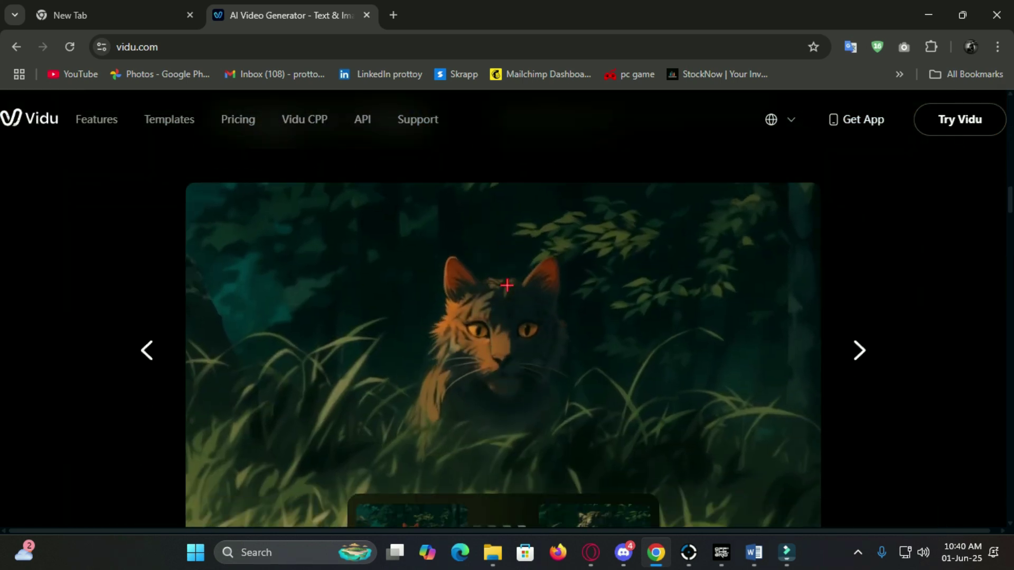
{"action": "scroll", "coordinate": [507, 285], "scroll_direction": "down", "scroll_amount": 2}
{"action": "scroll", "coordinate": [508, 285], "scroll_direction": "down", "scroll_amount": 2}
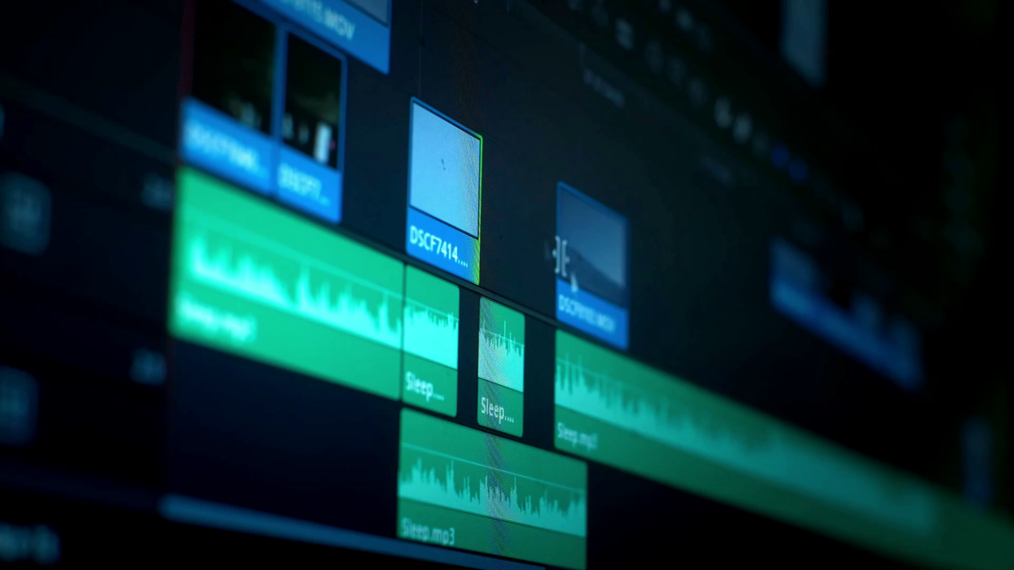